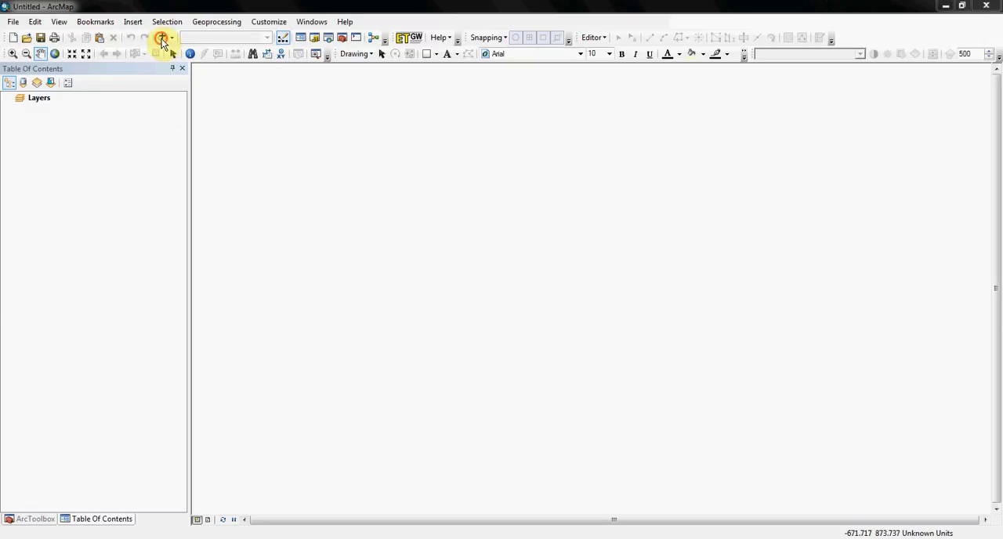
pyautogui.click(162, 39)
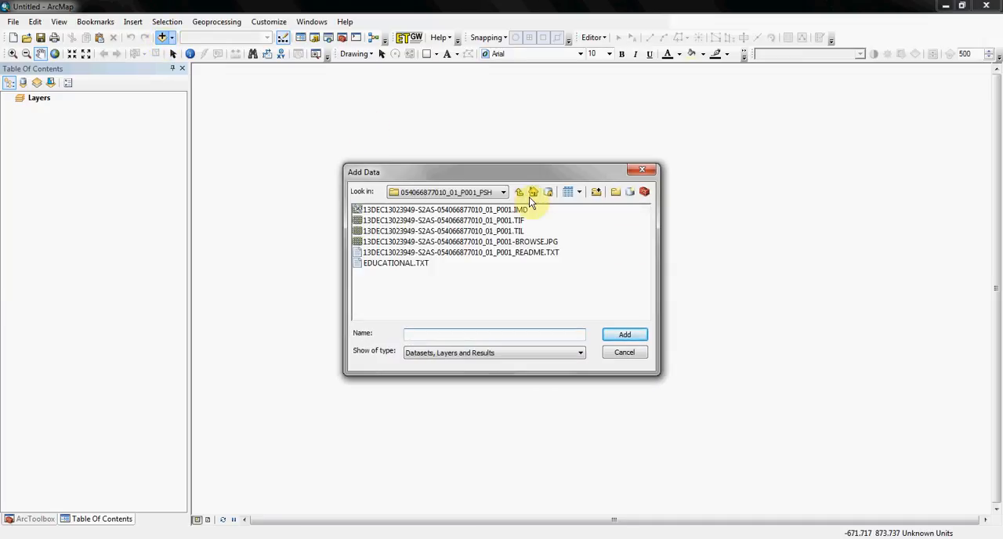
pyautogui.click(502, 192)
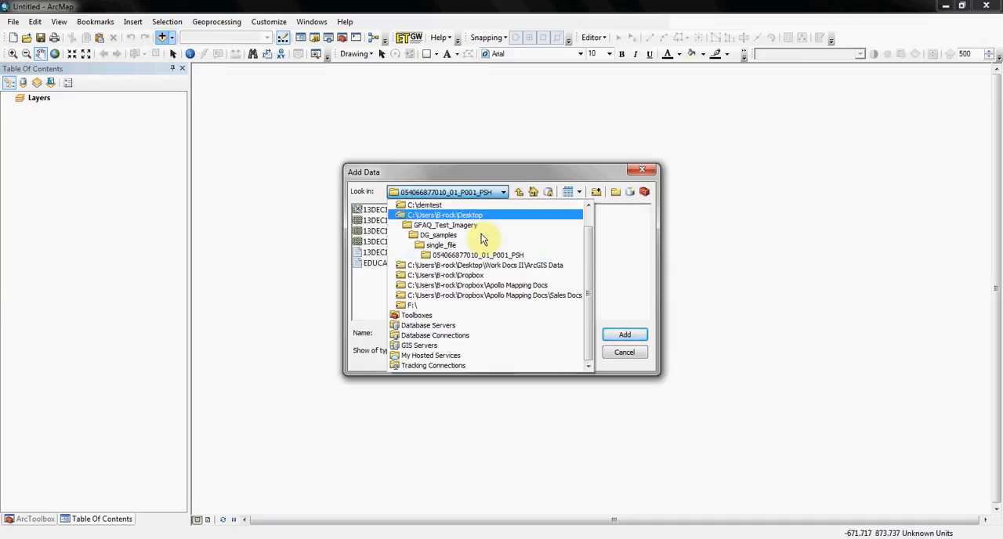
pyautogui.click(439, 235)
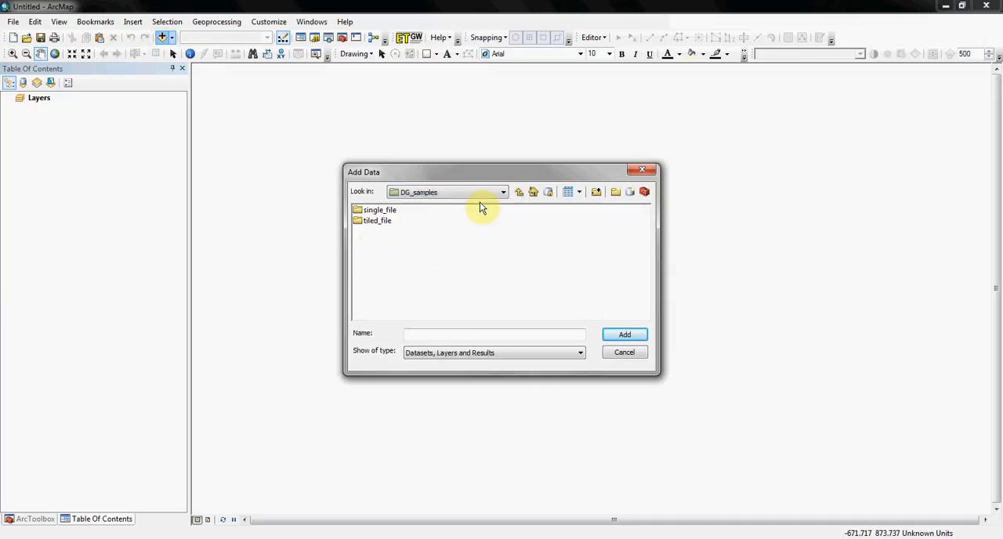
pyautogui.doubleClick(360, 210)
pyautogui.doubleClick(417, 213)
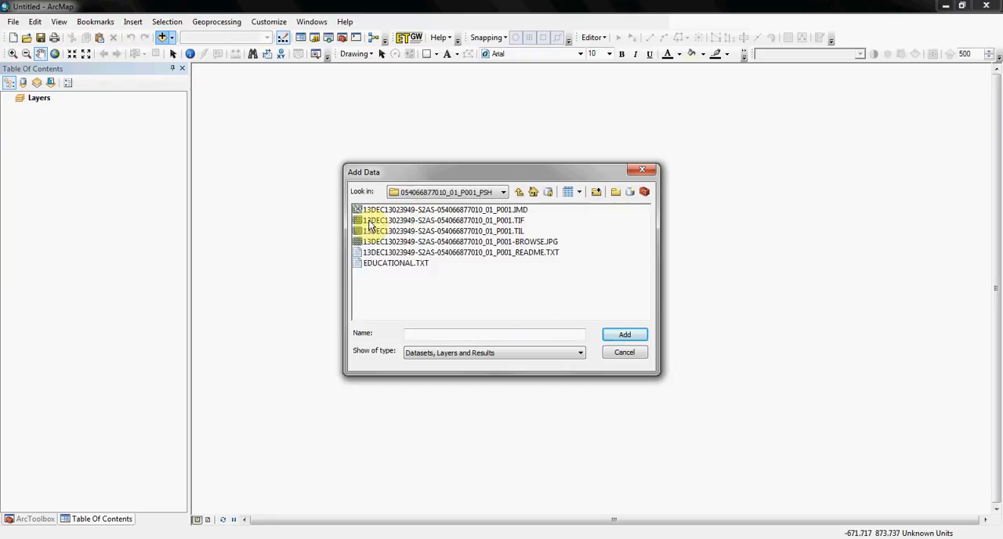
pyautogui.click(465, 222)
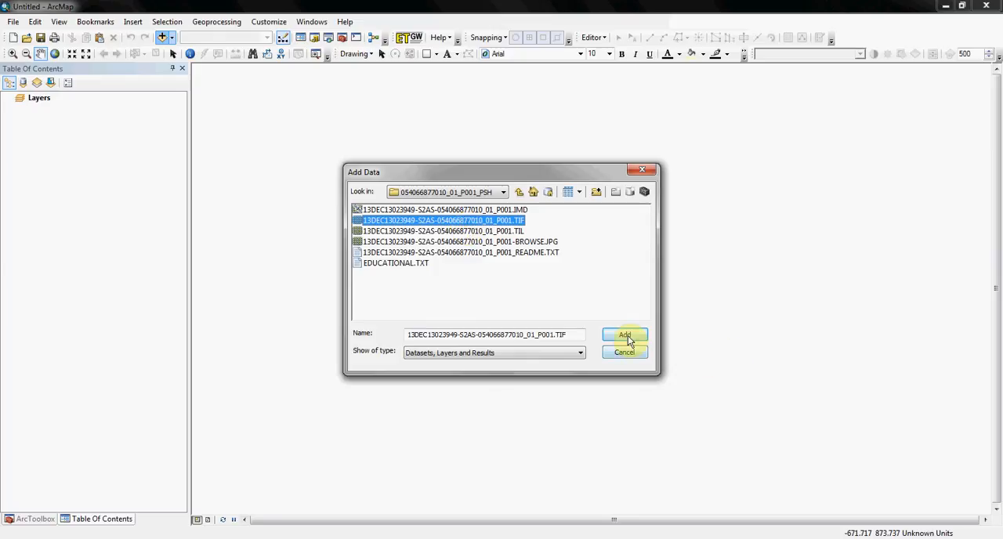
pyautogui.click(625, 336)
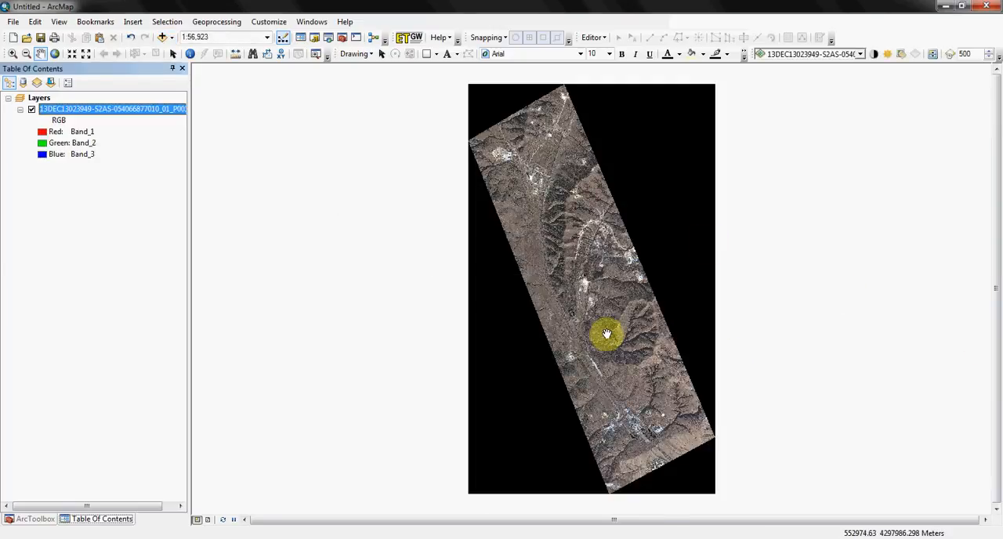
pyautogui.click(163, 38)
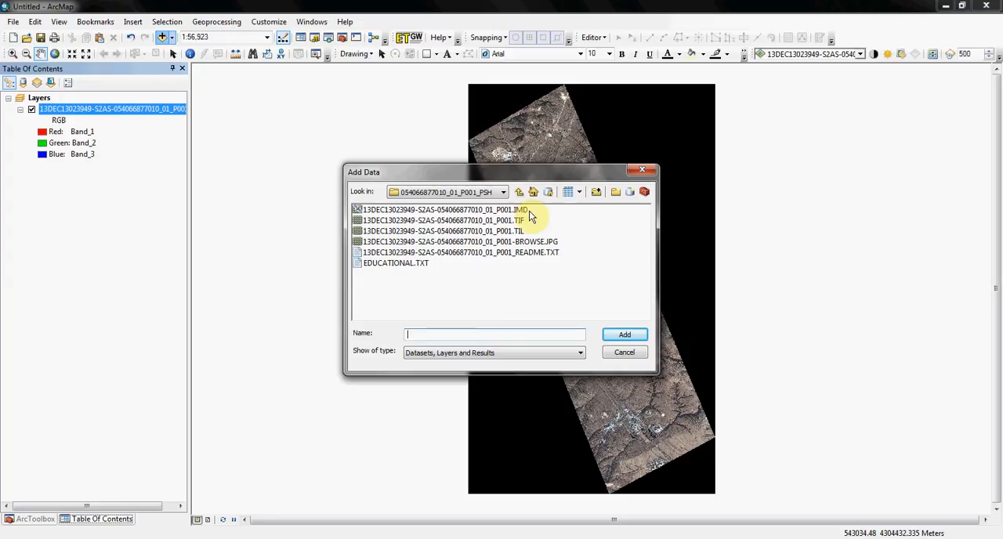
pyautogui.click(380, 210)
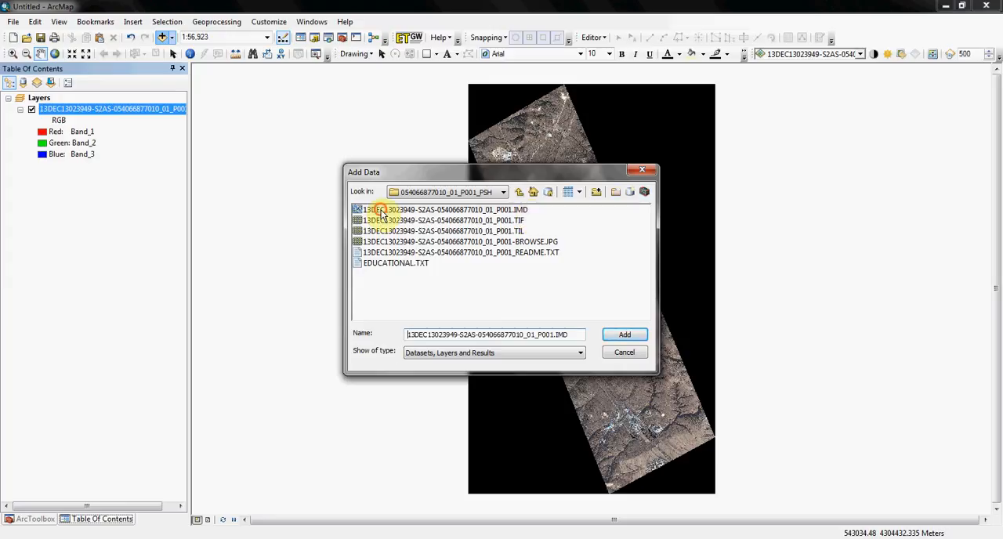
pyautogui.click(625, 335)
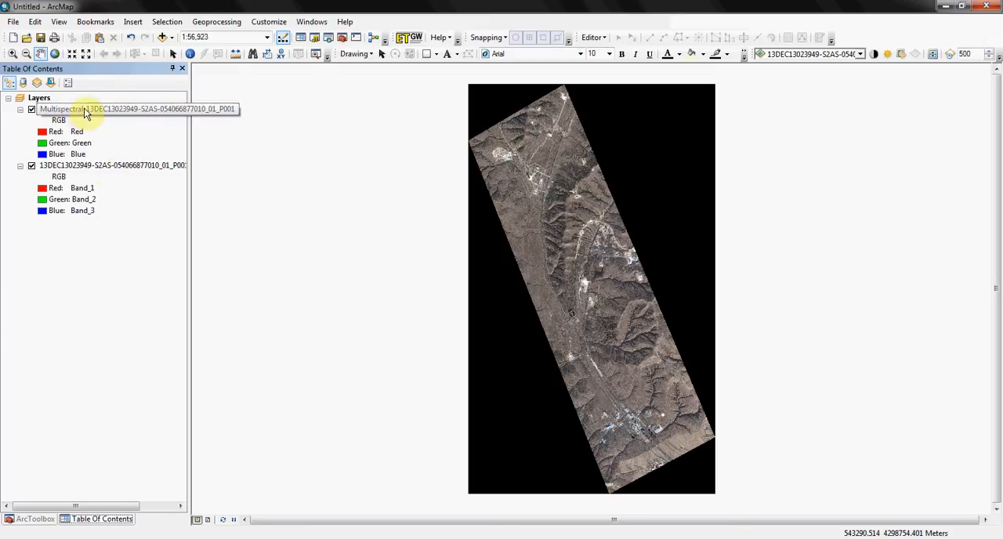
# Examine the key metadata in the plain TIF layer's properties, then close them without changes.
pyautogui.click(83, 109)
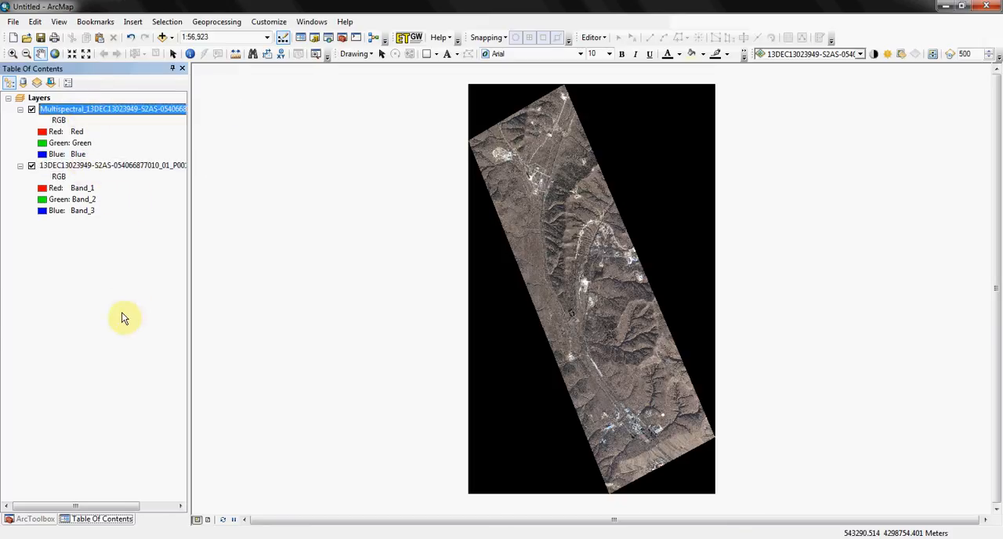
pyautogui.click(126, 163)
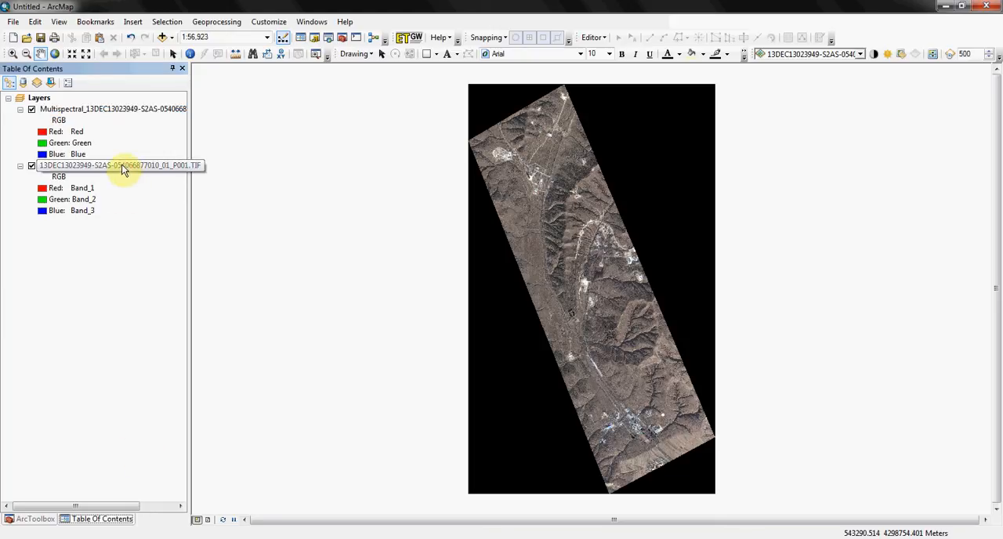
pyautogui.click(122, 167)
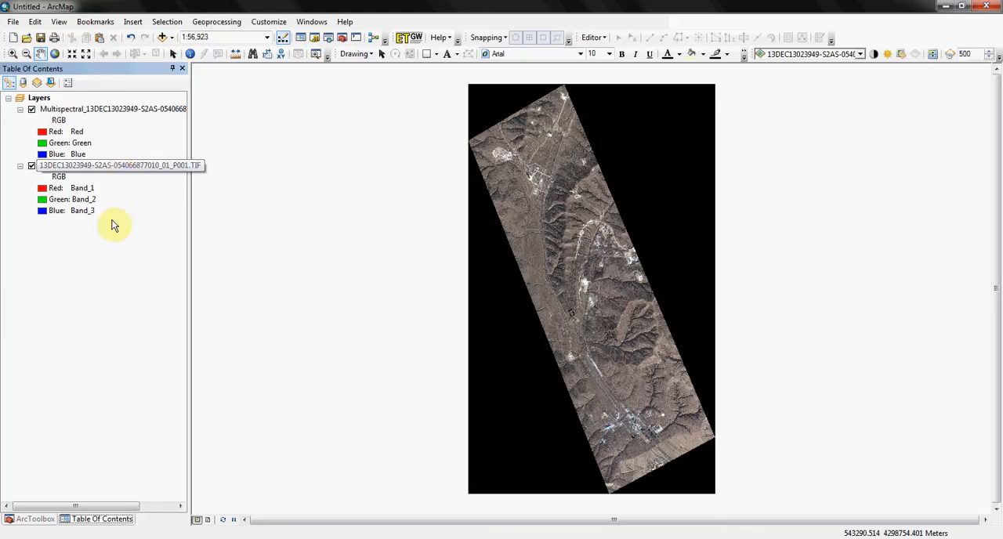
pyautogui.rightClick(124, 169)
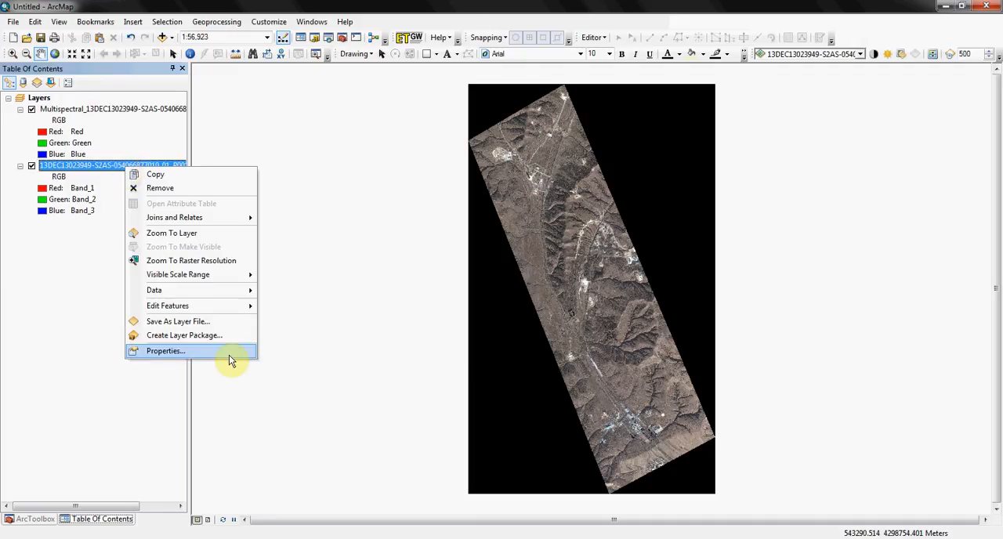
pyautogui.click(185, 357)
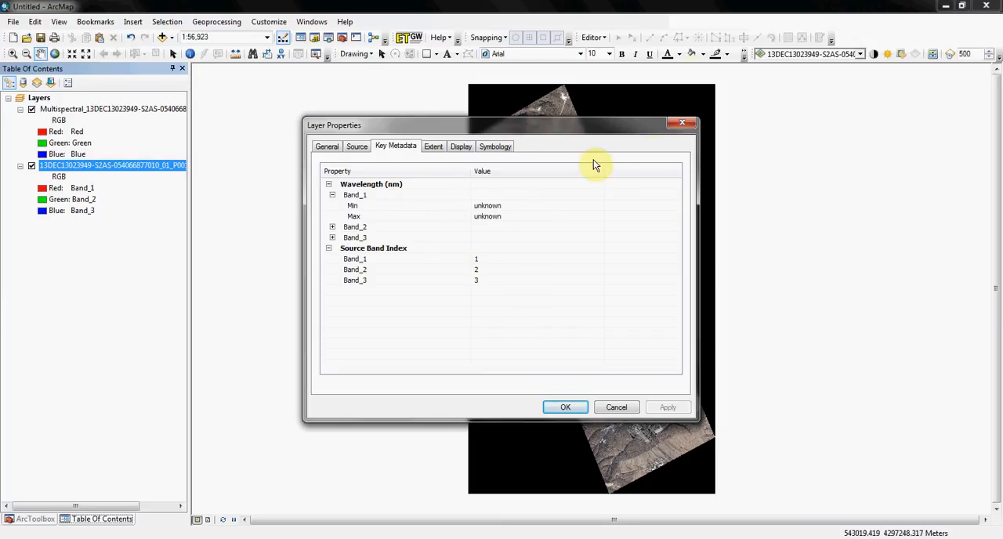
pyautogui.click(617, 408)
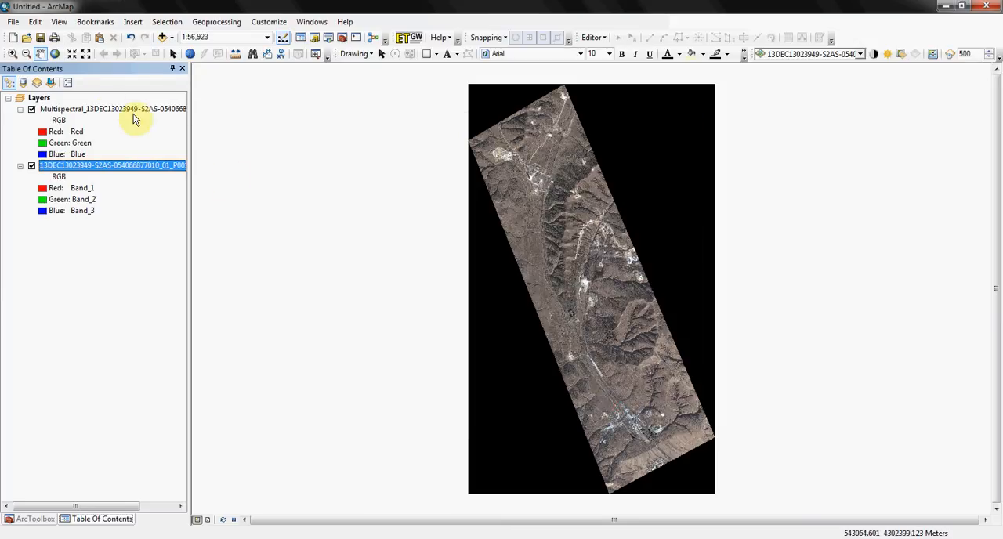
# Examine the Multispectral layer's key metadata, including the raster metadata and the green band's wavelength range.
pyautogui.click(108, 110)
pyautogui.rightClick(110, 112)
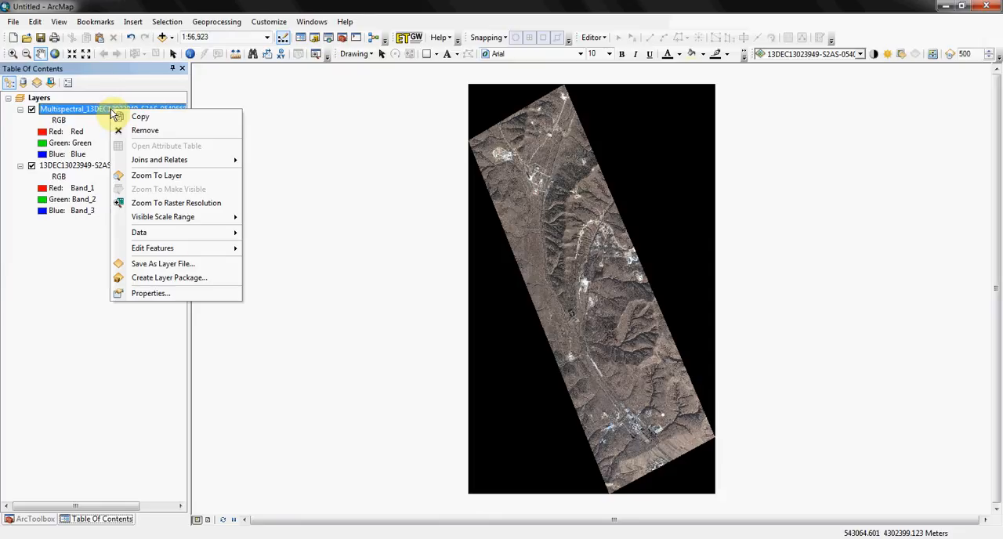
pyautogui.click(194, 294)
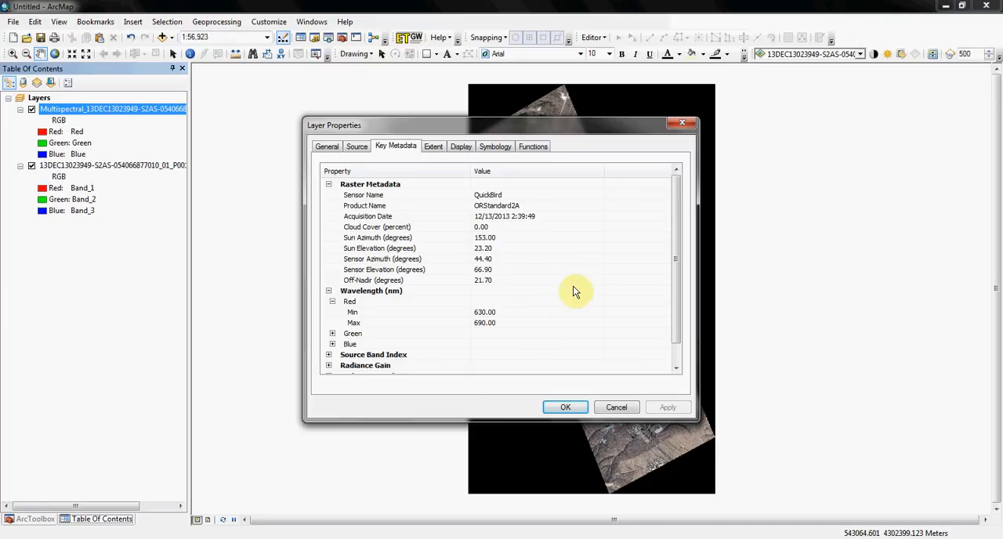
pyautogui.scroll(-1, 580, 292)
pyautogui.click(332, 313)
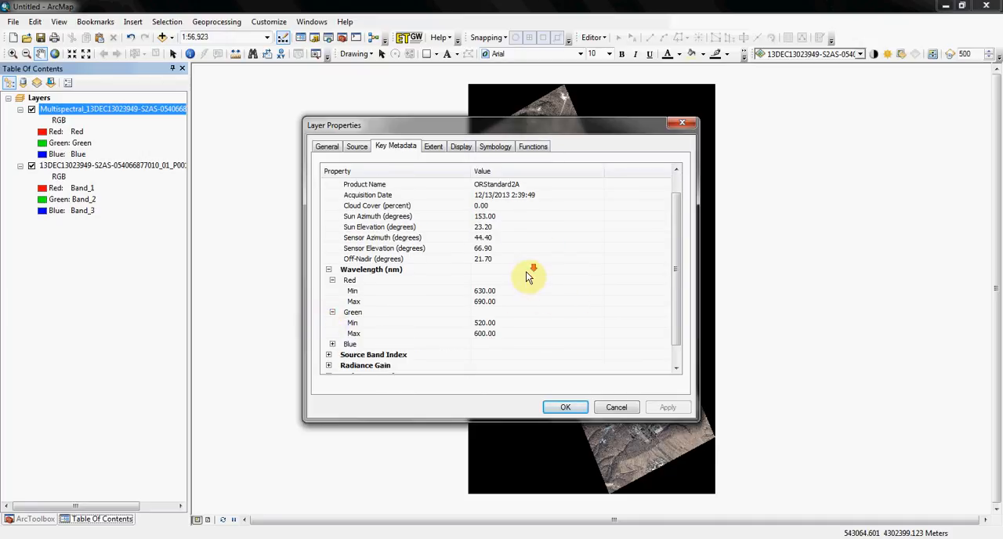
pyautogui.scroll(-1, 528, 272)
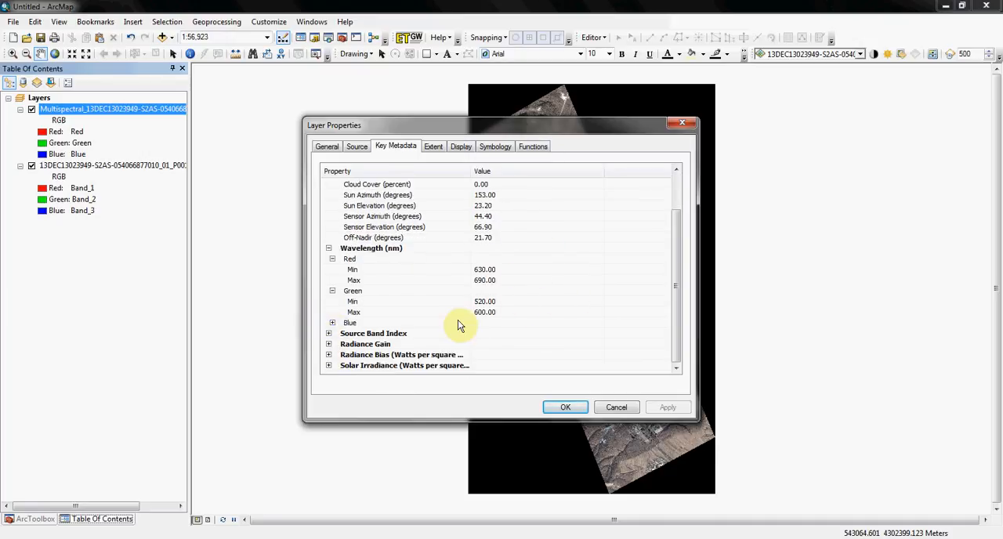
# Examine the Multispectral layer's source band index, radiance gain and radiance bias, and close its properties.
pyautogui.click(329, 333)
pyautogui.scroll(-1, 459, 273)
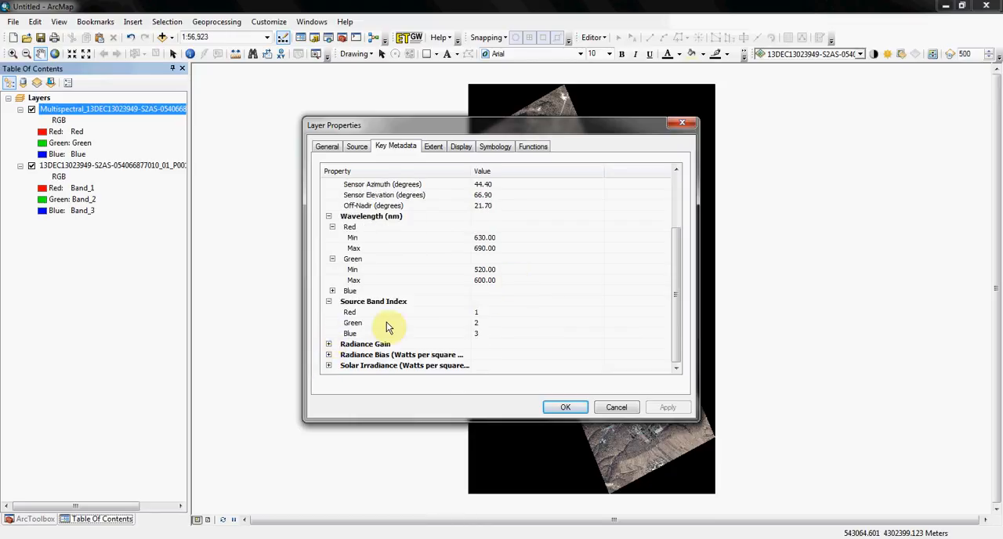
pyautogui.click(329, 345)
pyautogui.scroll(-1, 551, 286)
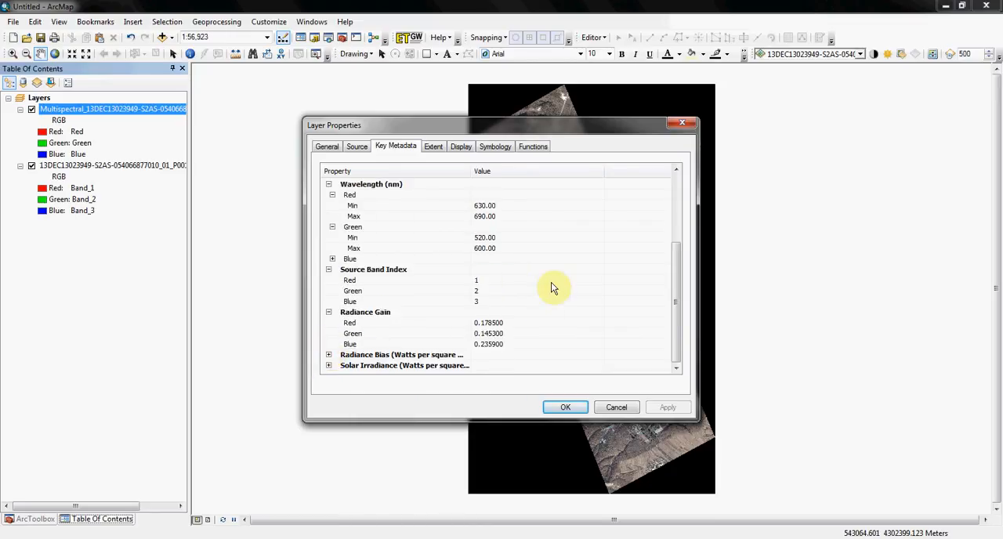
pyautogui.click(329, 354)
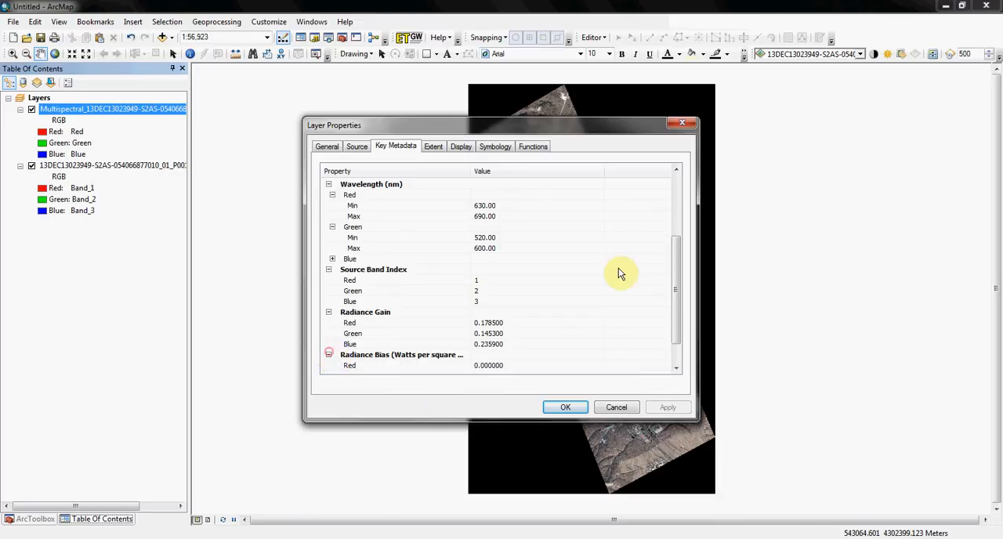
pyautogui.scroll(-1, 607, 274)
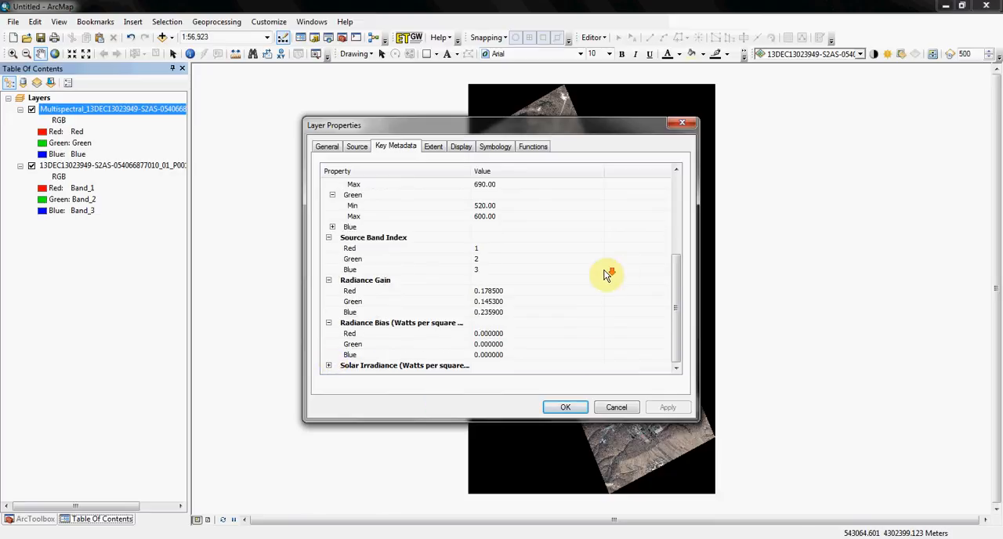
pyautogui.click(561, 408)
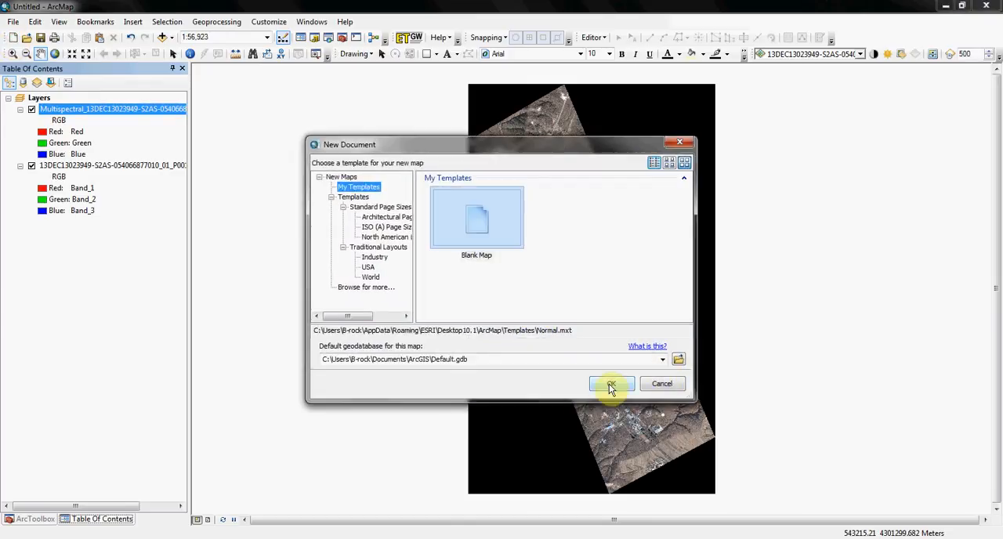
# Create a new map from the Blank Map template, discarding the changes to the untitled map.
pyautogui.click(610, 387)
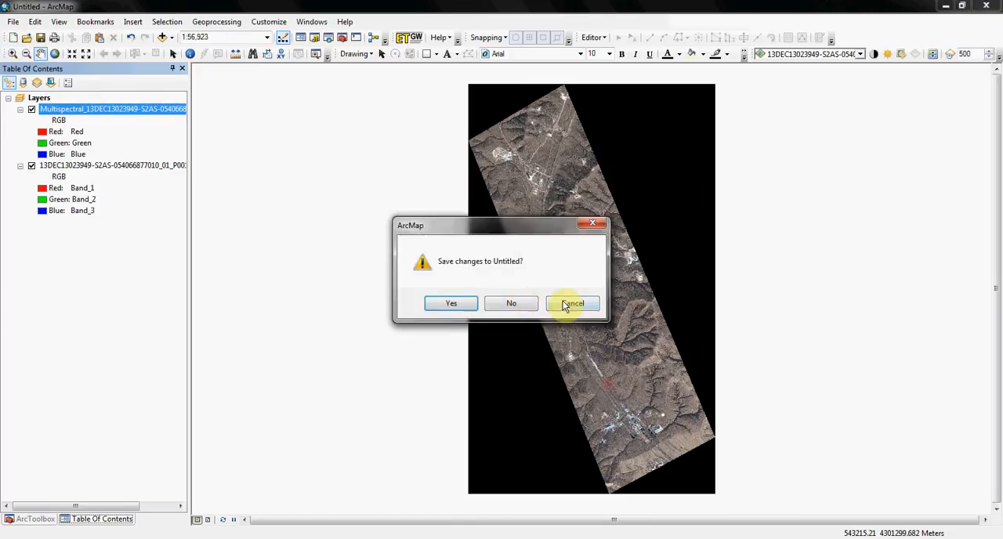
pyautogui.click(512, 301)
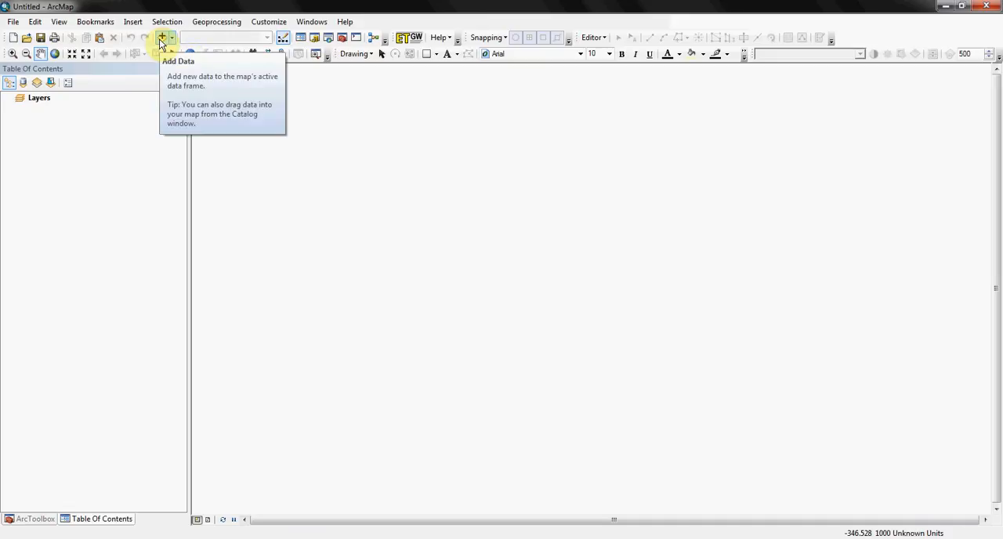
# Add the four 14OCT19082905-S2AS TIF tiles R1C1, R1C2, R2C1 and R2C2 from the tiled_file folder, and clear the layer selection.
pyautogui.click(161, 40)
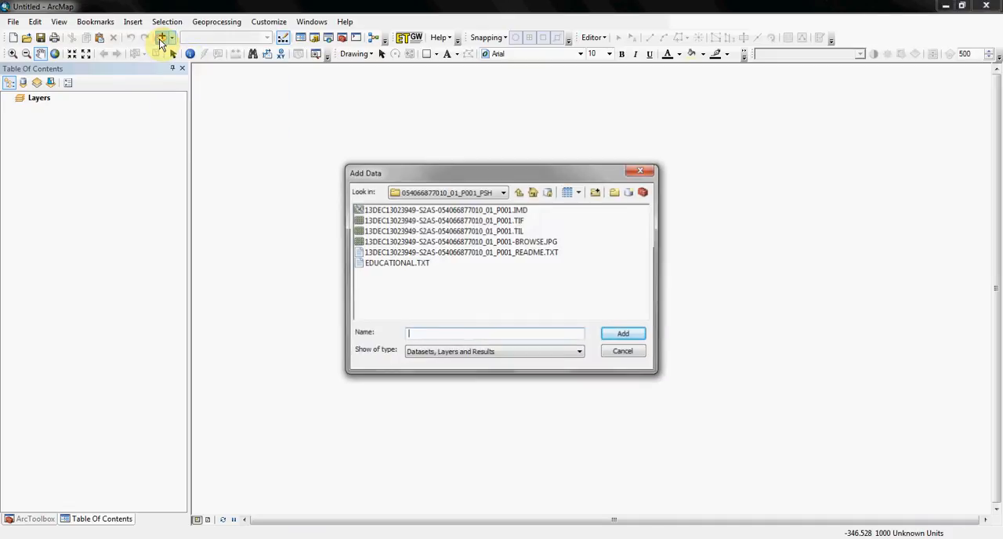
pyautogui.click(520, 193)
pyautogui.click(520, 193)
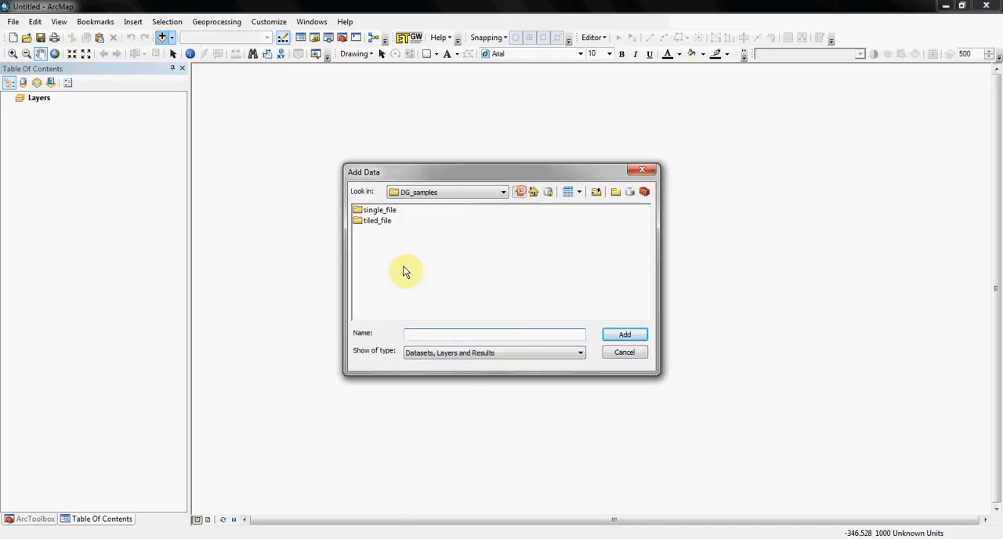
pyautogui.doubleClick(358, 221)
pyautogui.doubleClick(419, 210)
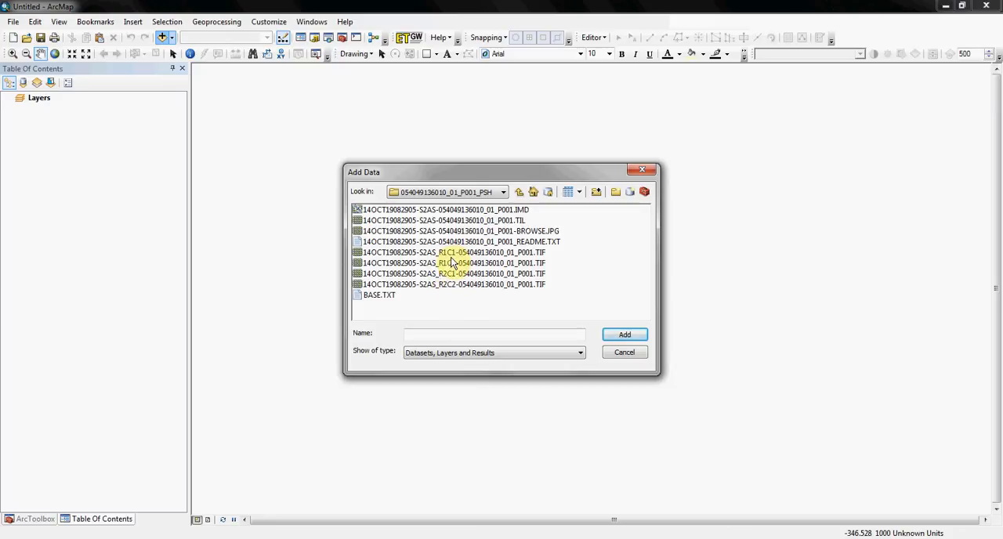
pyautogui.click(460, 254)
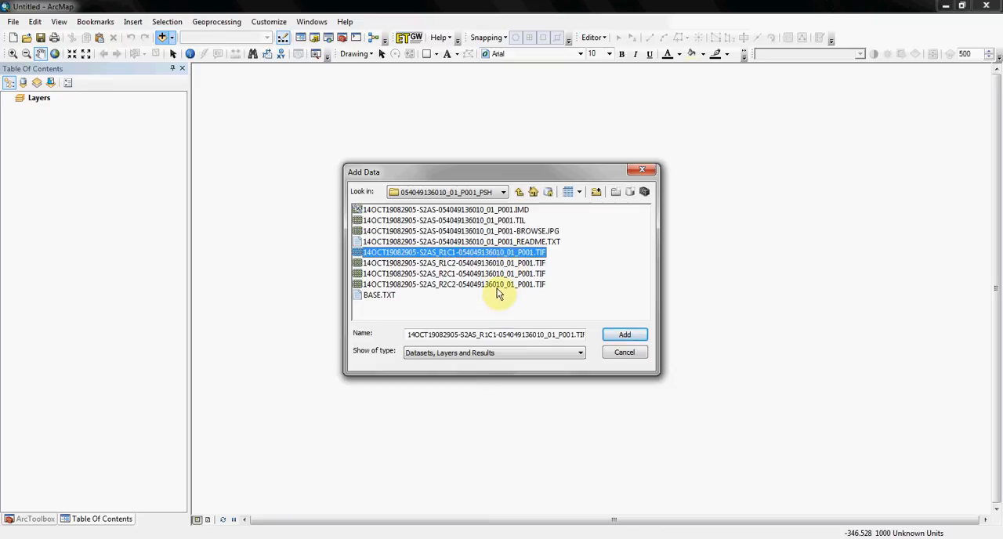
pyautogui.keyDown('shift'); pyautogui.click(497, 284); pyautogui.keyUp('shift')
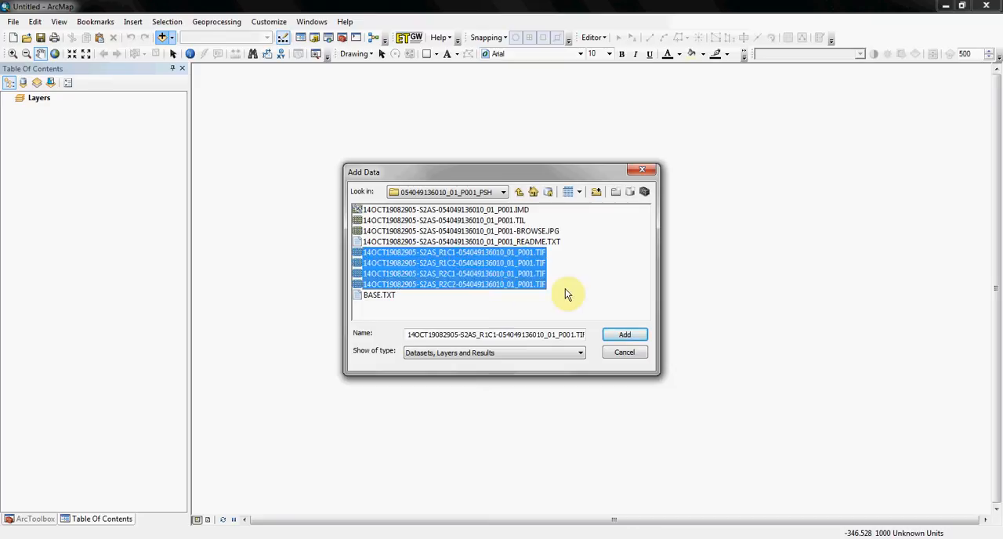
pyautogui.click(630, 335)
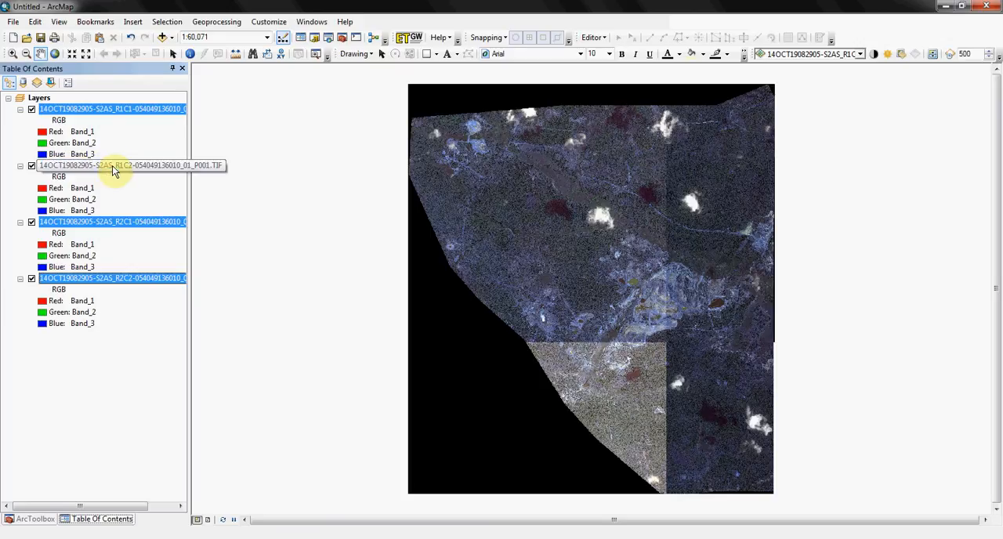
pyautogui.click(112, 429)
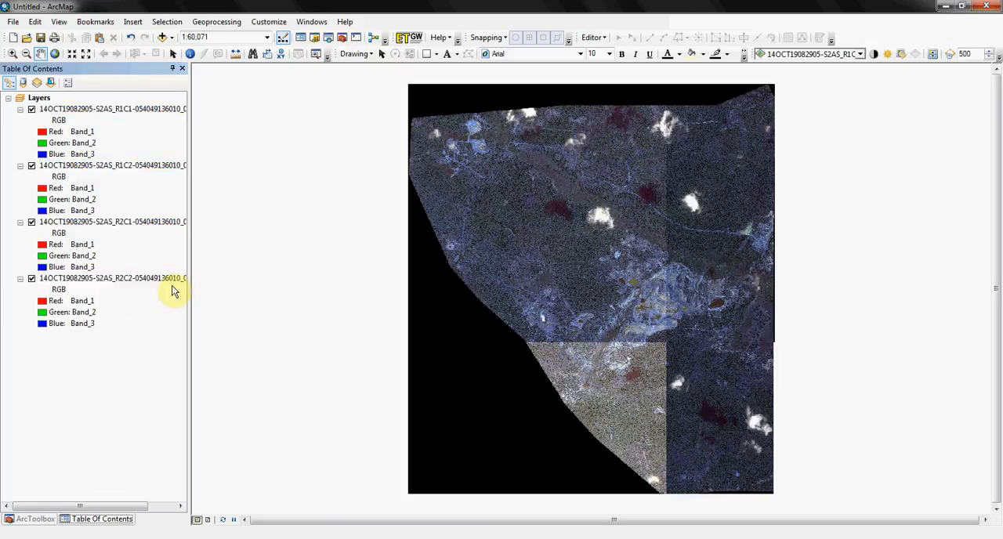
# Add the 14OCT19082905-S2AS TIL file from the PSH folder to the map as a layer.
pyautogui.click(162, 38)
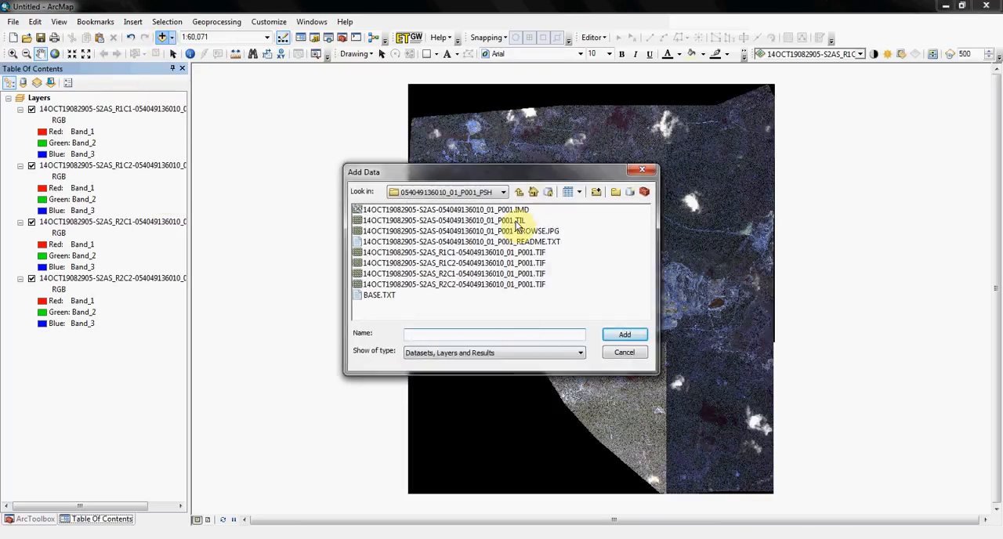
pyautogui.click(505, 221)
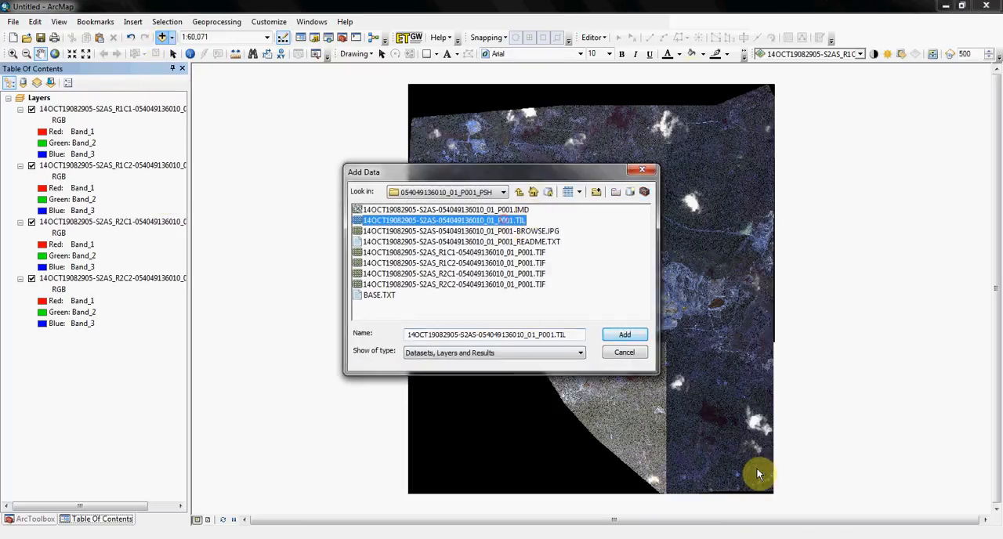
pyautogui.click(614, 334)
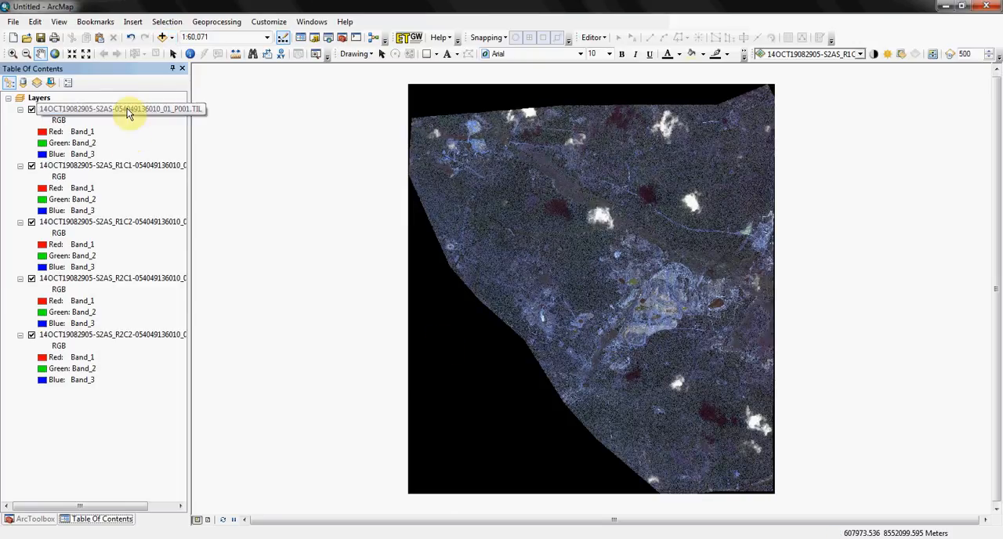
pyautogui.click(129, 110)
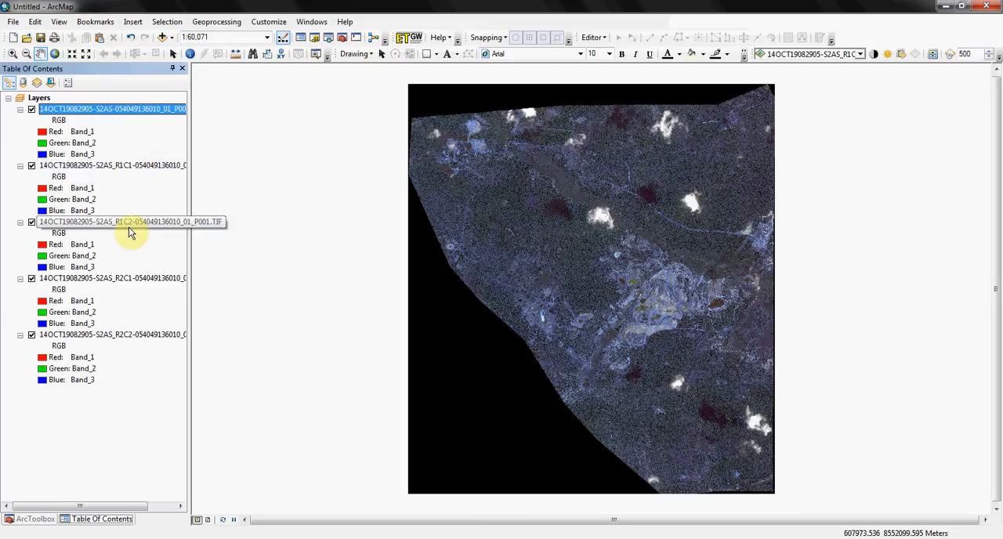
pyautogui.click(125, 111)
pyautogui.click(122, 113)
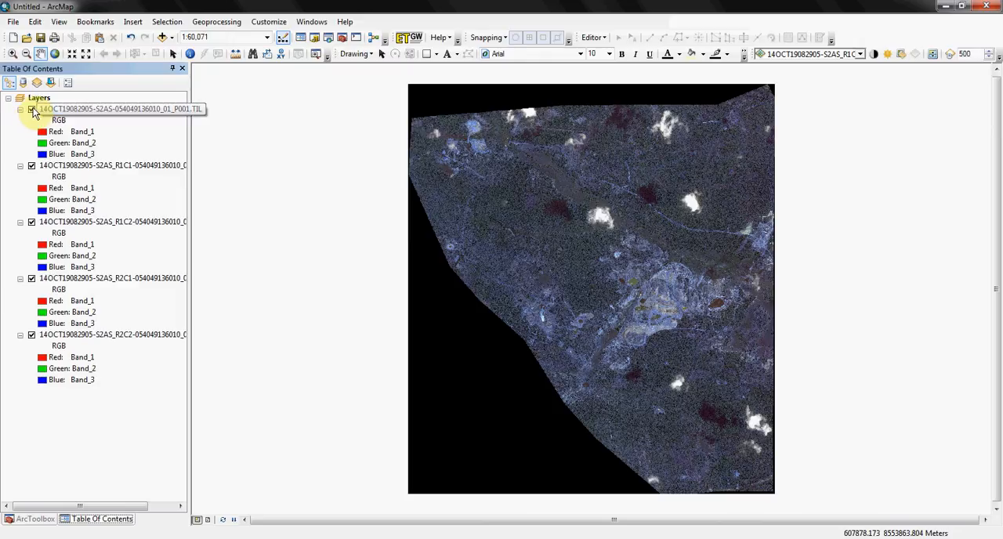
# Compare the TIL layer with its tiles by hiding it, toggling each of the four TIF layers off and on, and showing it again.
pyautogui.click(32, 110)
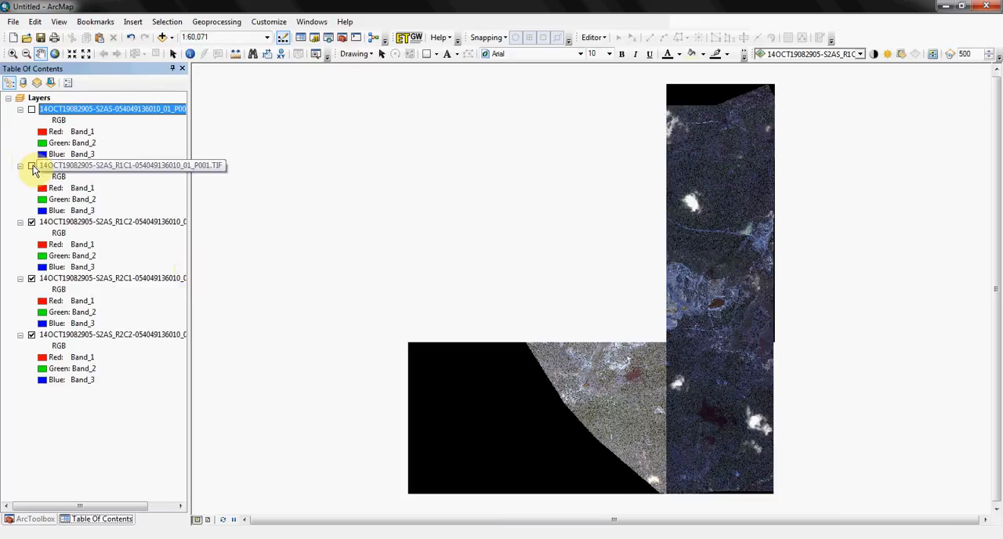
pyautogui.click(31, 167)
pyautogui.click(31, 223)
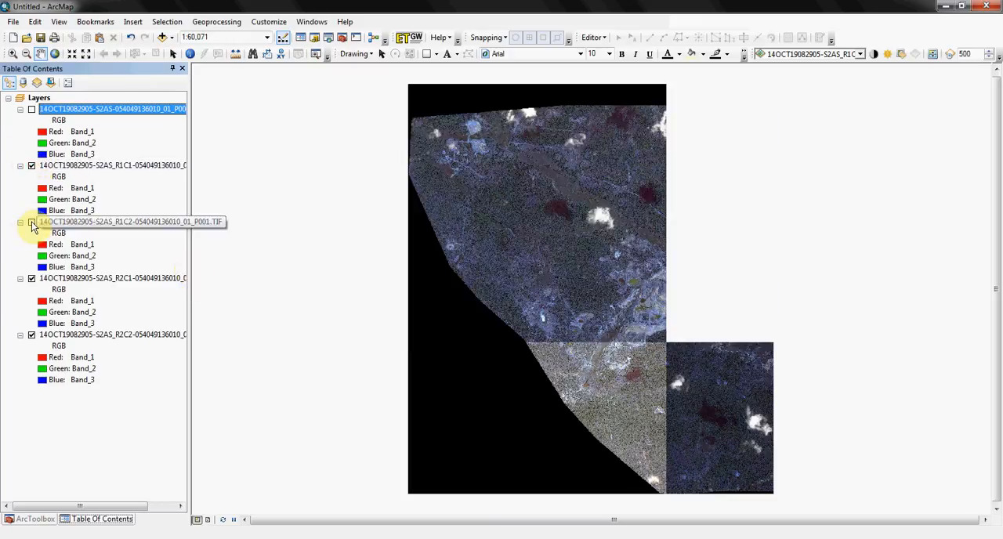
pyautogui.click(32, 224)
pyautogui.click(32, 223)
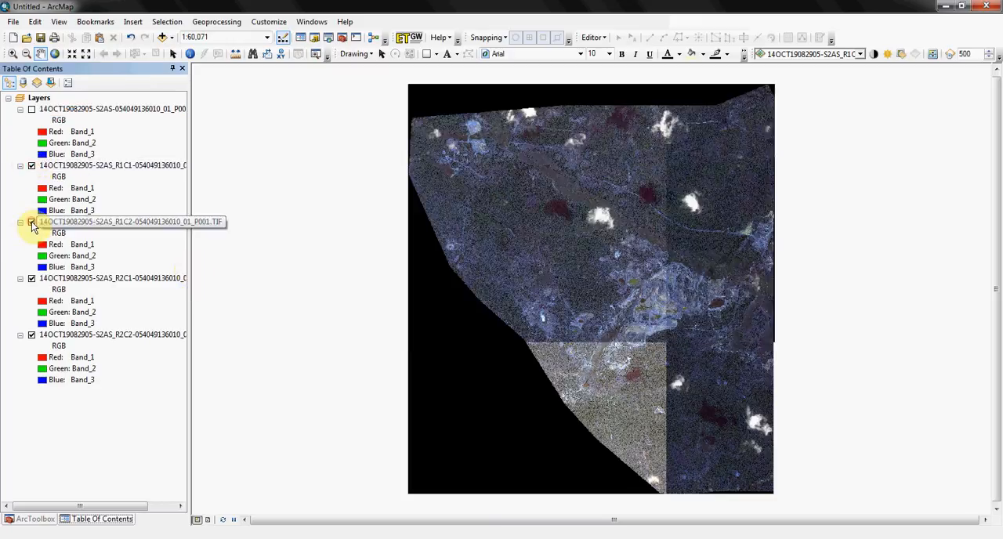
pyautogui.click(32, 279)
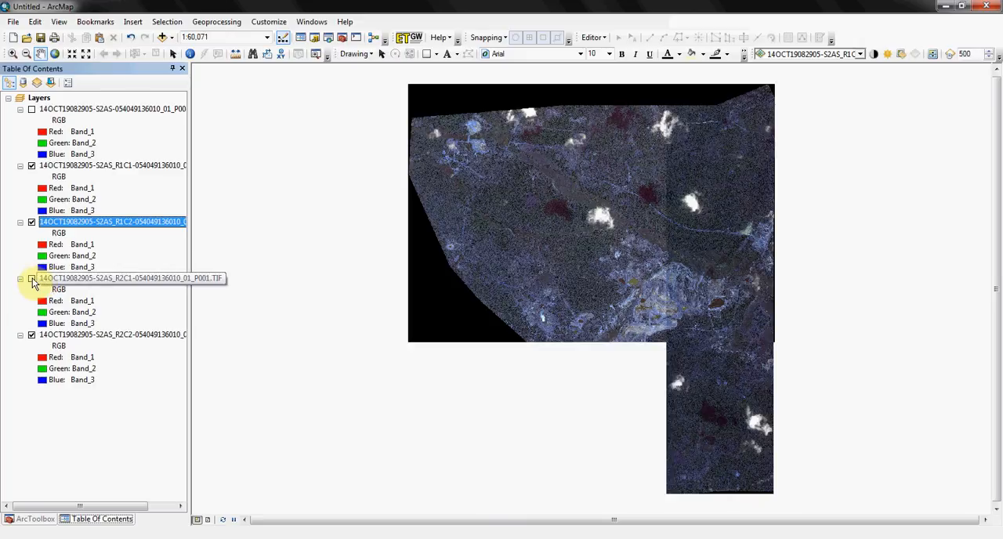
pyautogui.click(31, 278)
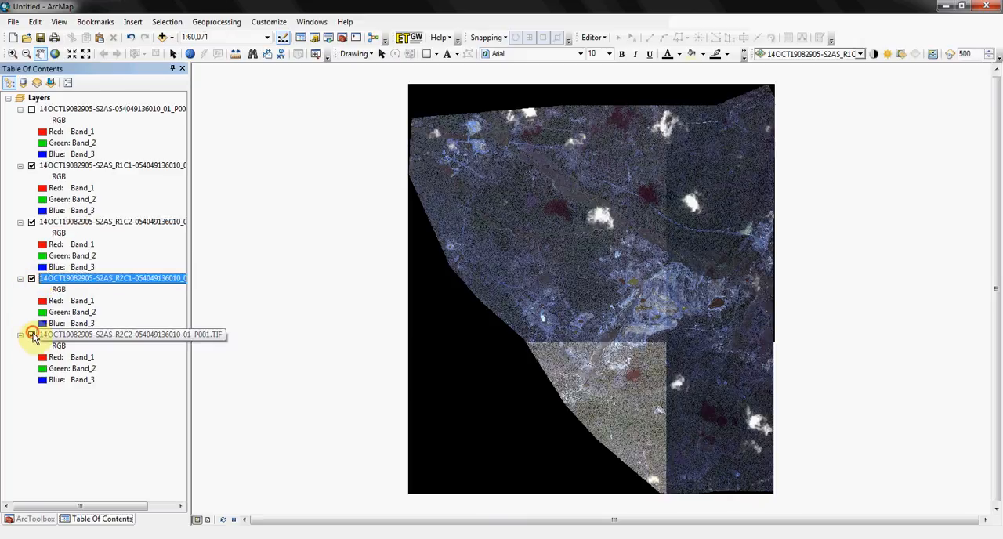
pyautogui.click(31, 336)
pyautogui.click(31, 336)
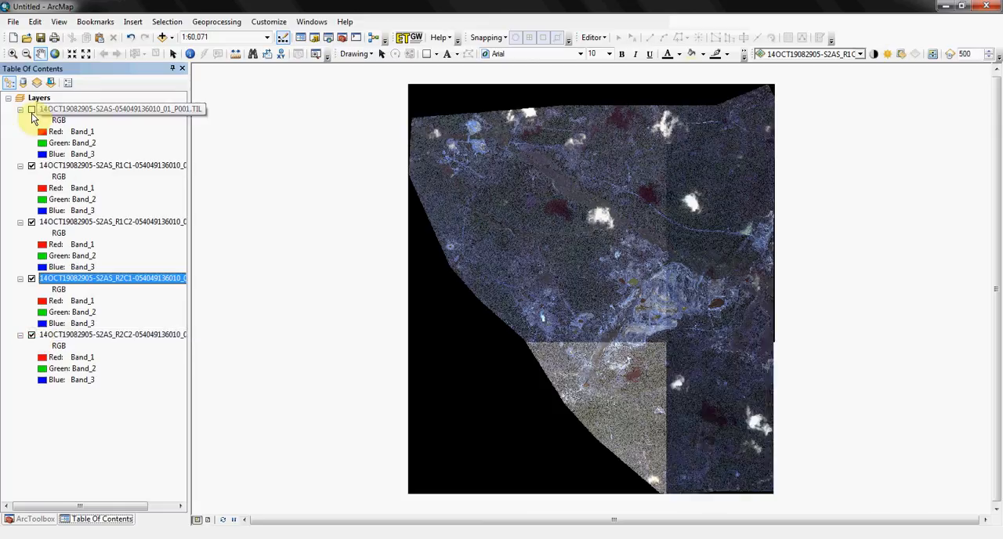
pyautogui.click(31, 110)
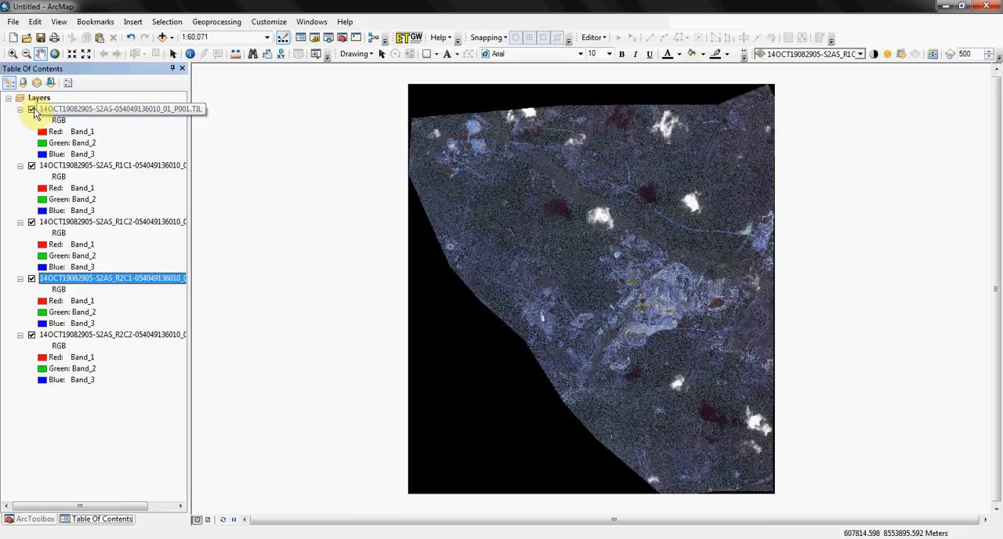
# Set the stretch type of the TIL layer's RGB composite symbology to Esri.
pyautogui.rightClick(37, 110)
pyautogui.click(141, 298)
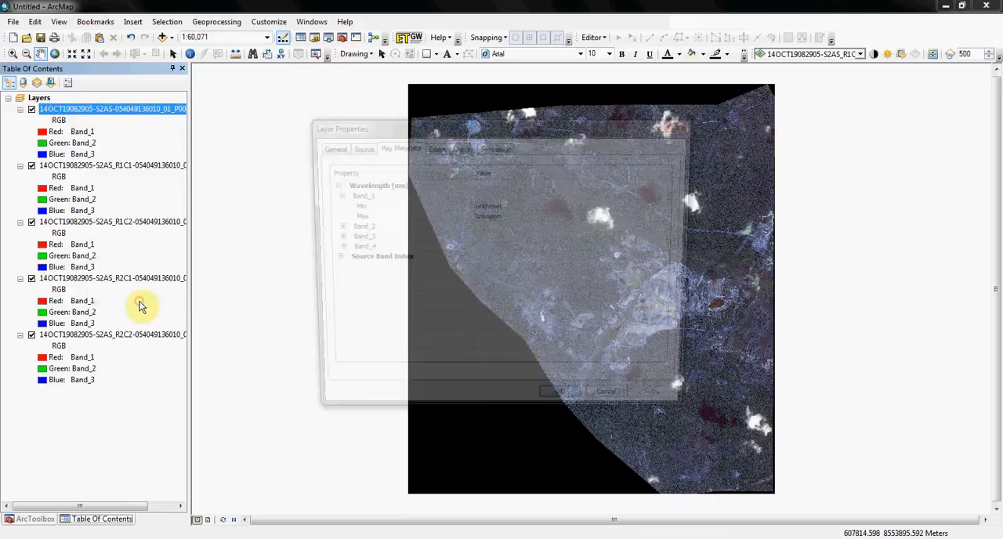
pyautogui.moveTo(495, 130); pyautogui.dragTo(231, 116)
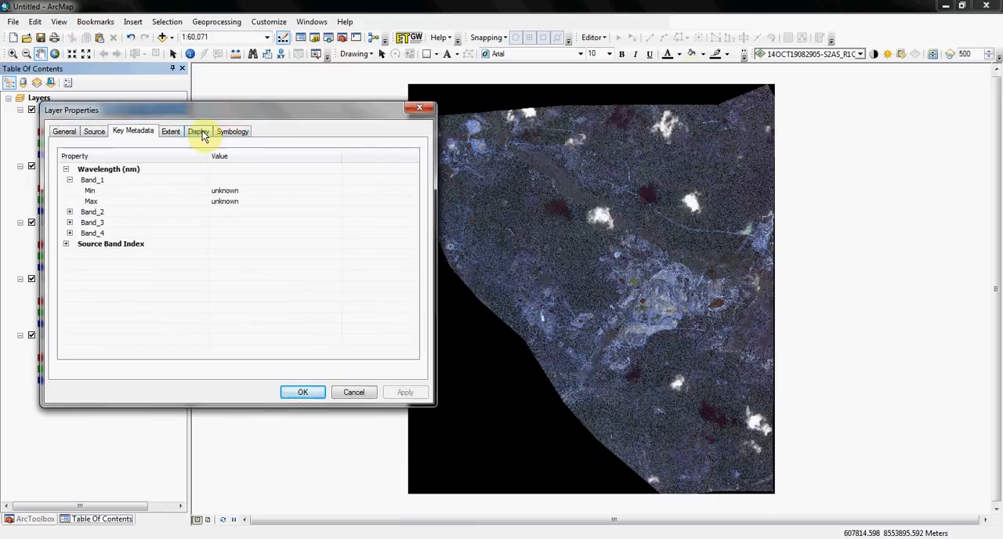
pyautogui.click(229, 131)
pyautogui.click(294, 287)
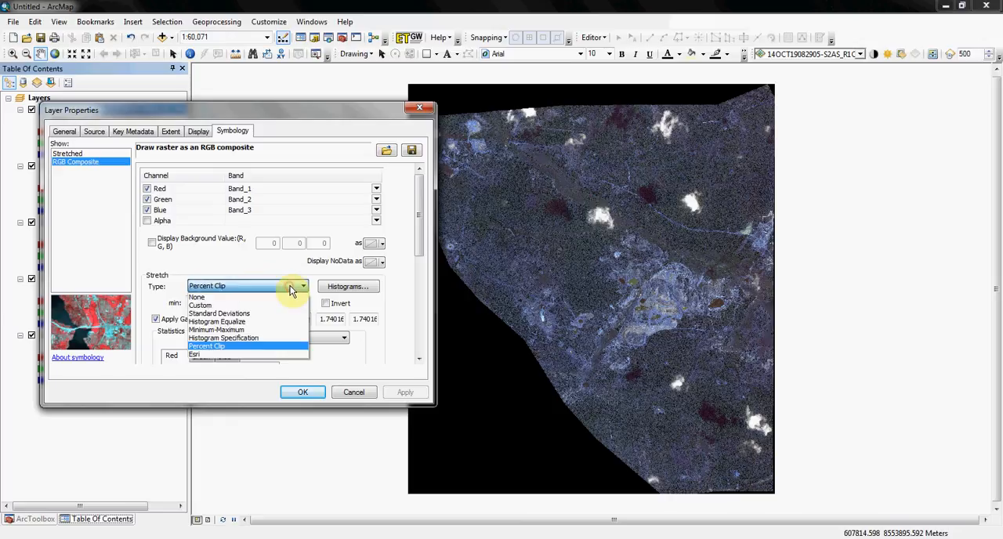
pyautogui.click(239, 354)
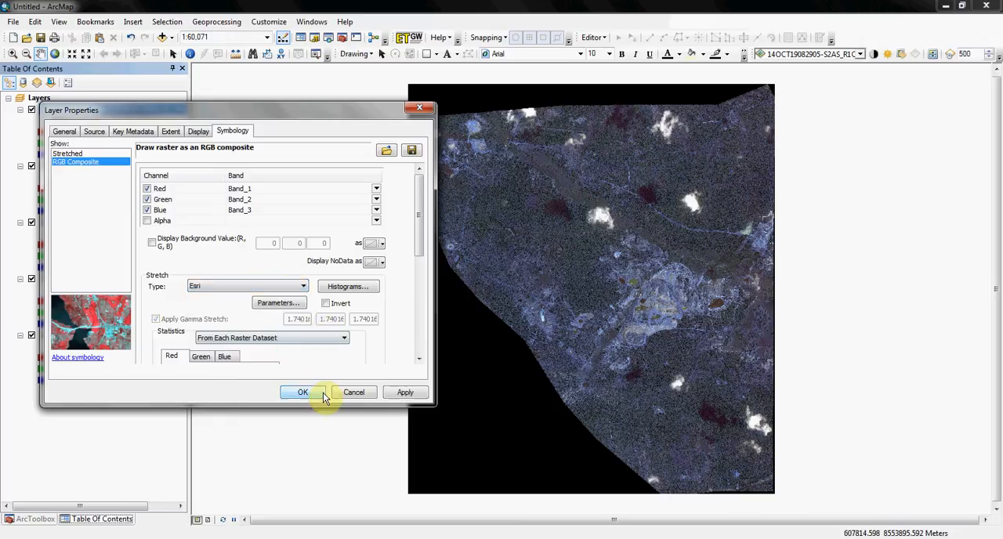
pyautogui.click(406, 392)
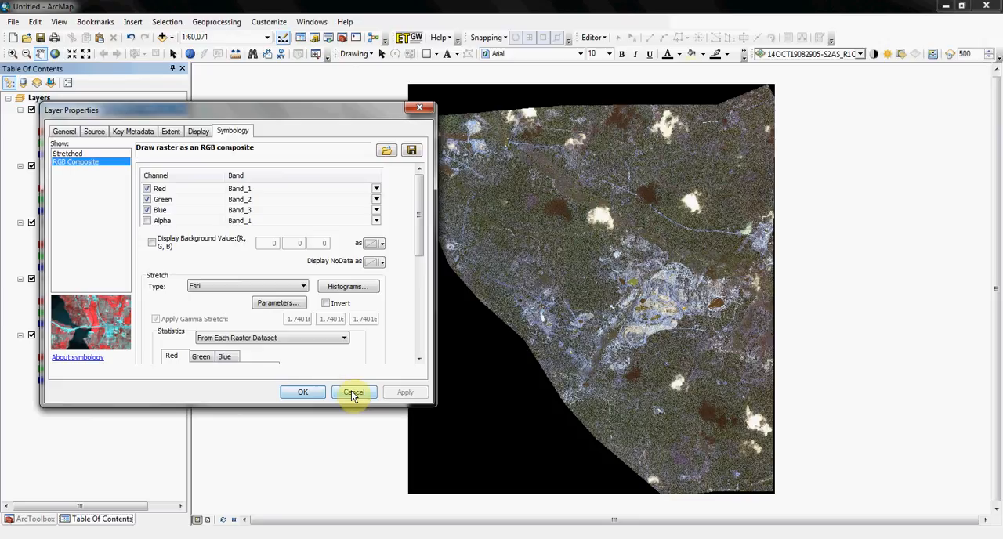
pyautogui.click(307, 398)
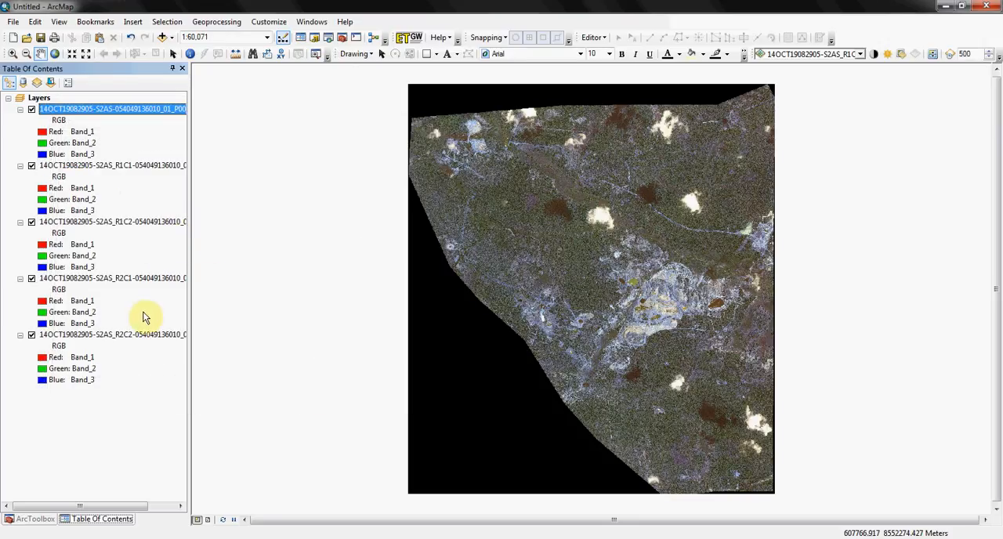
# Hide the TIL layer and set the R1C1 tile's symbology stretch type to Esri.
pyautogui.click(31, 110)
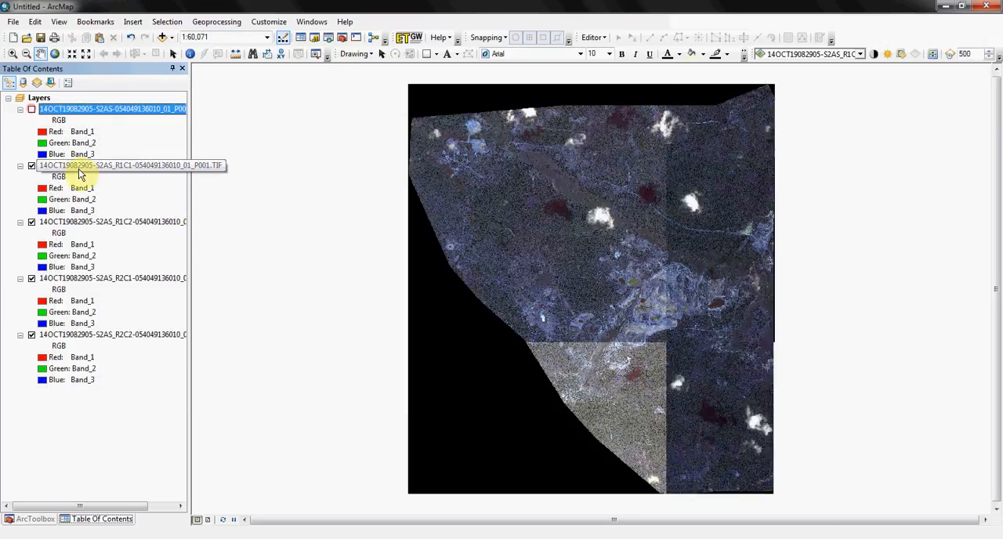
pyautogui.rightClick(86, 172)
pyautogui.click(150, 350)
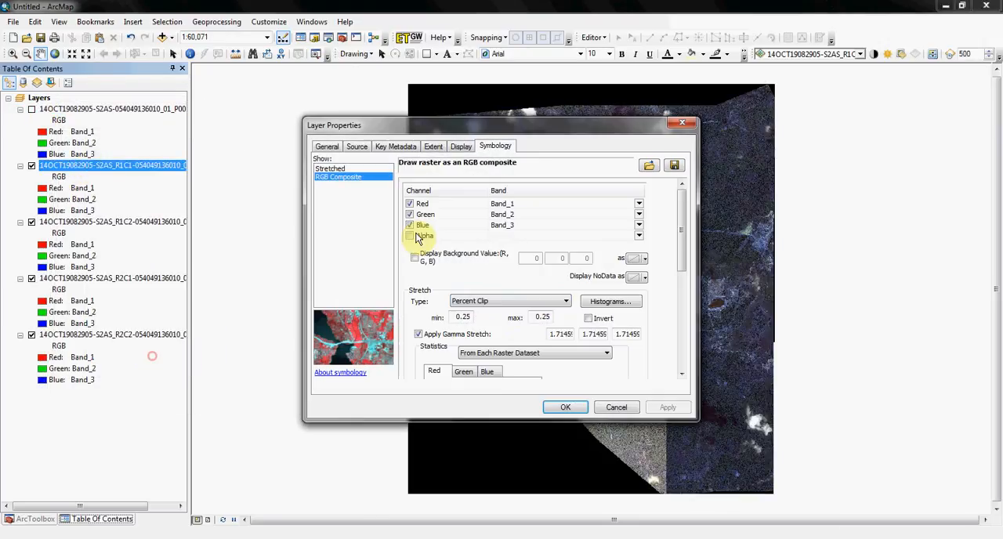
pyautogui.click(521, 301)
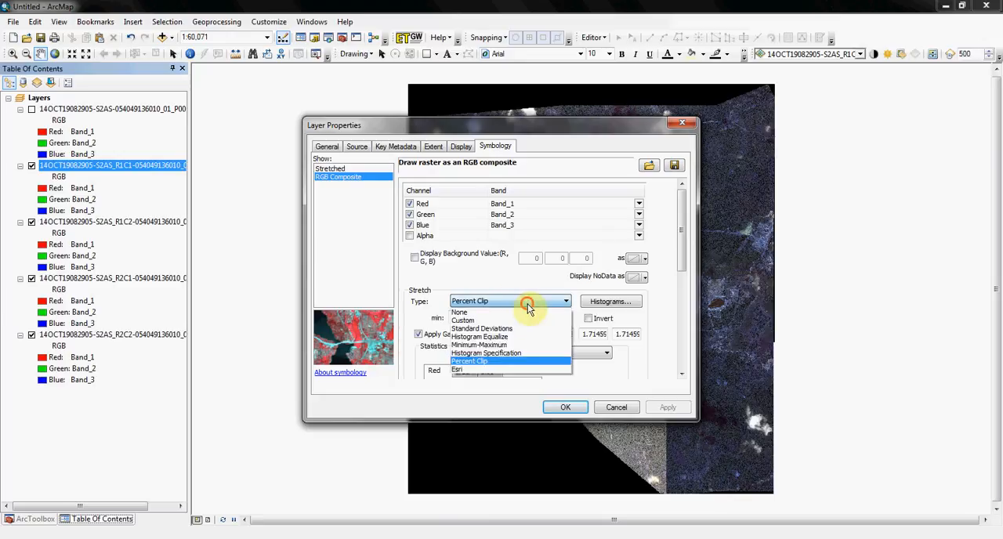
pyautogui.click(484, 367)
pyautogui.click(562, 409)
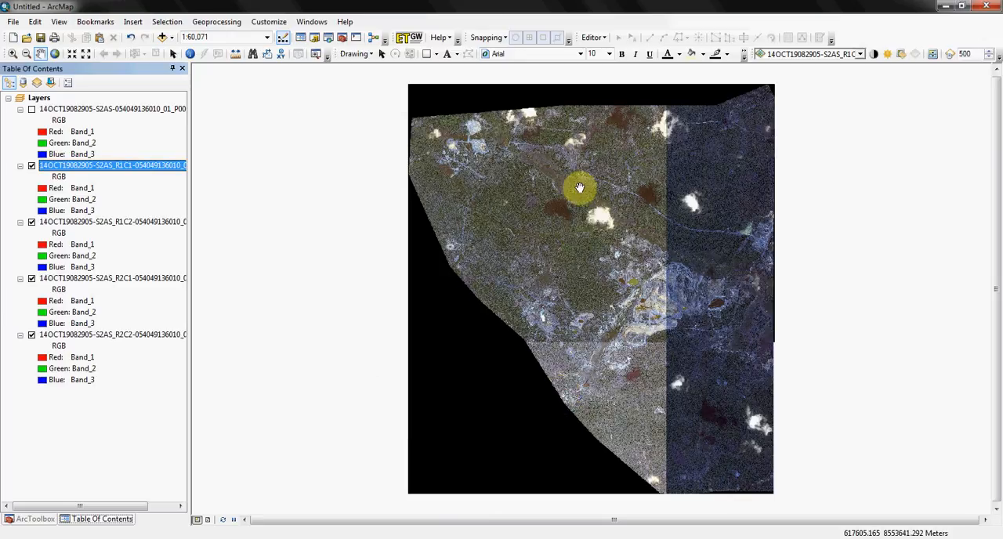
# Set the R1C2 tile's symbology stretch type to Esri and turn the TIL layer's visibility back on.
pyautogui.rightClick(74, 223)
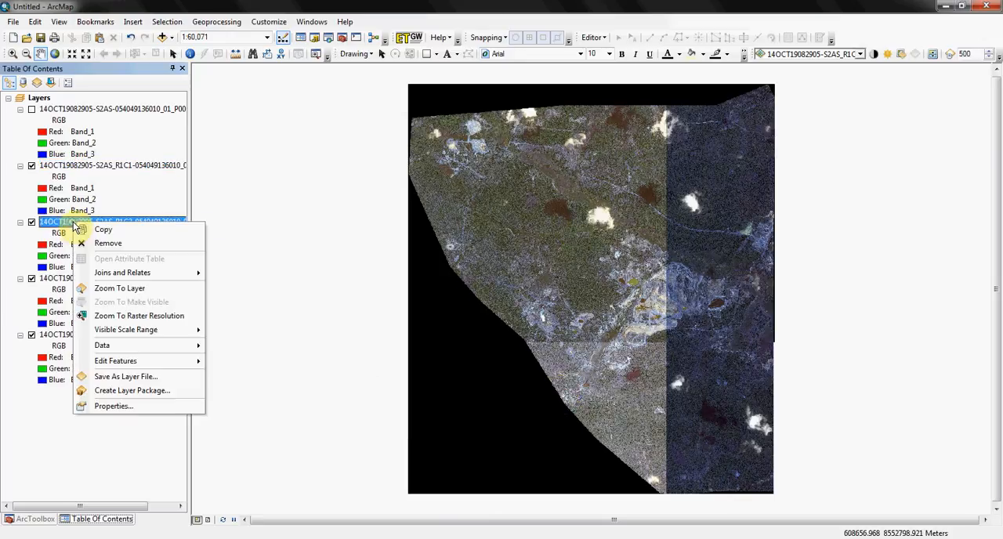
pyautogui.click(131, 406)
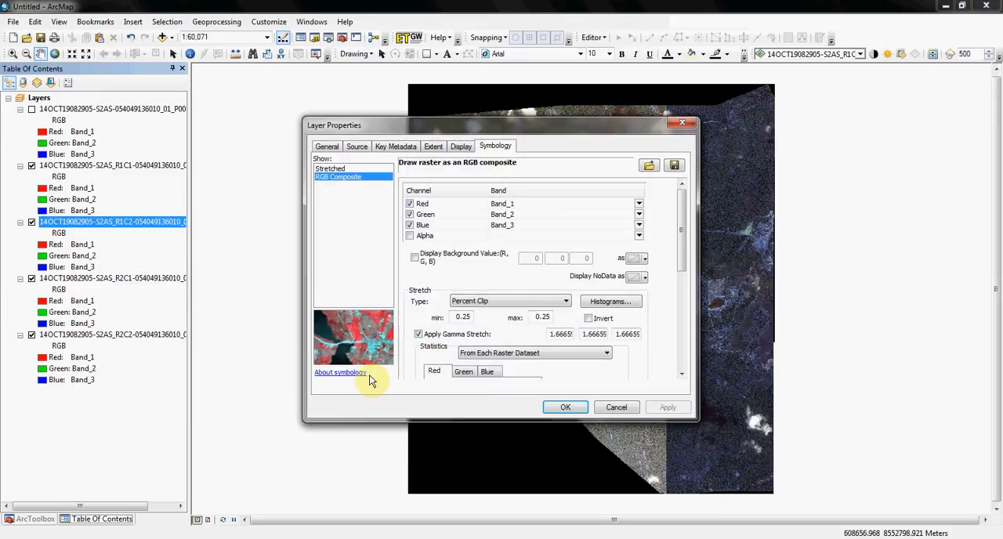
pyautogui.click(509, 303)
pyautogui.click(481, 367)
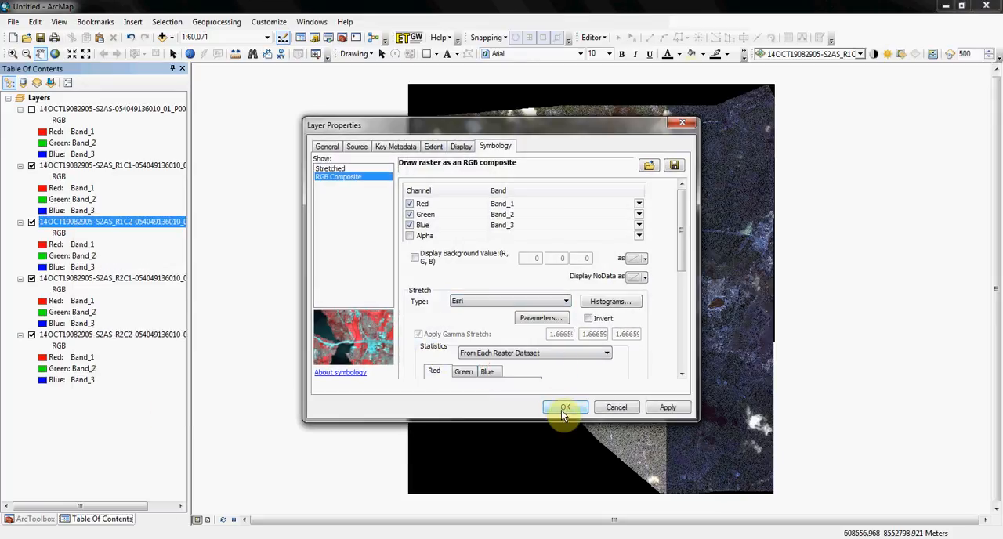
pyautogui.click(565, 407)
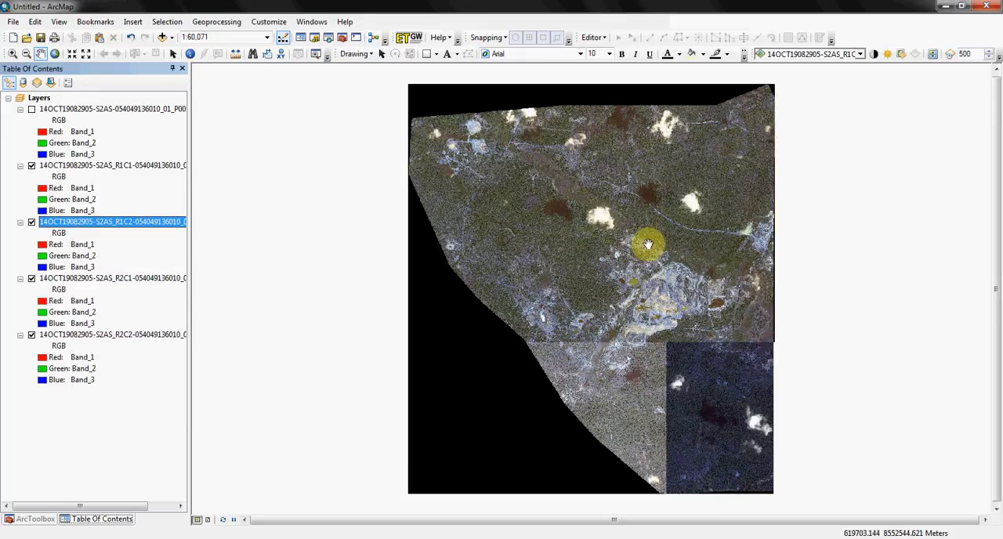
pyautogui.click(31, 109)
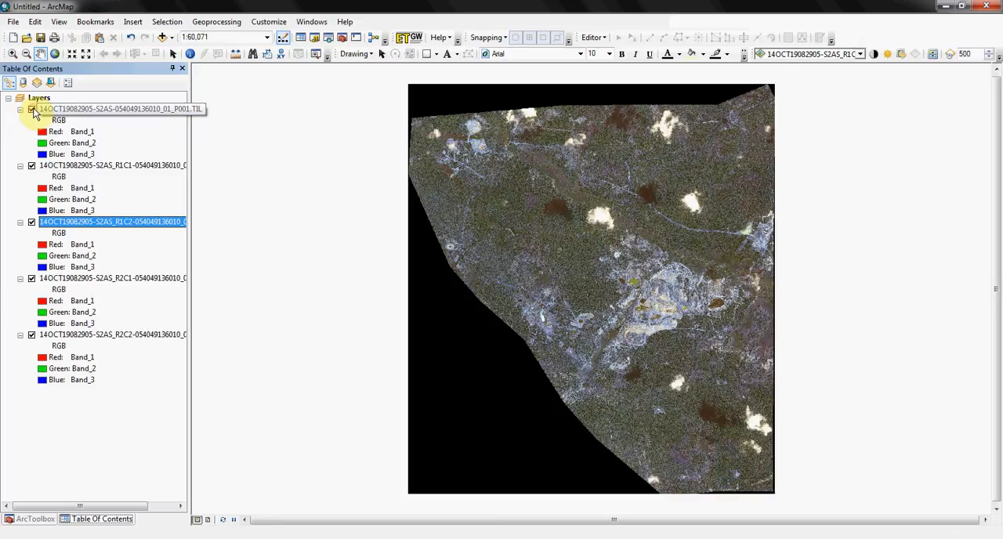
# Try to add the 14OCT19082905-S2AS IMD file from the PSH folder to the map.
pyautogui.click(163, 38)
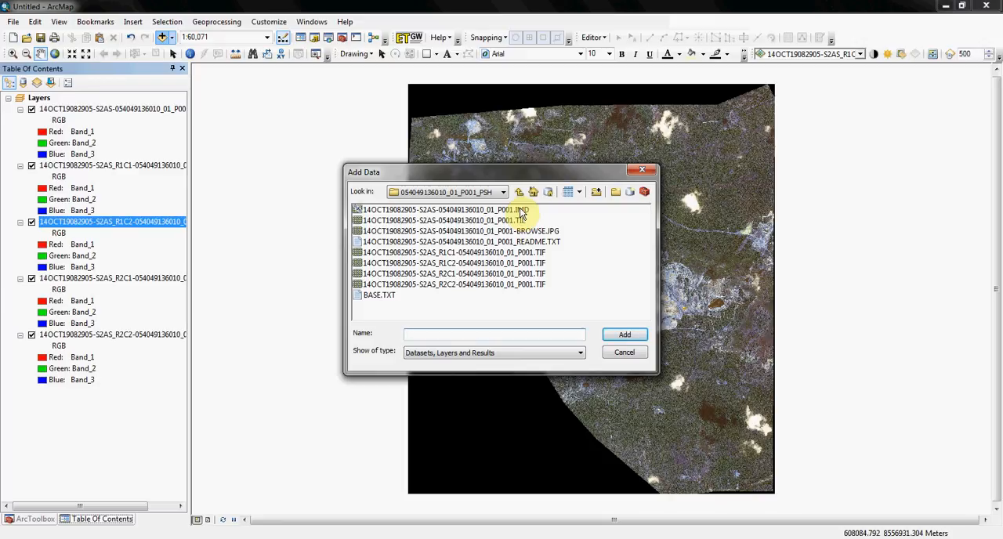
pyautogui.click(521, 210)
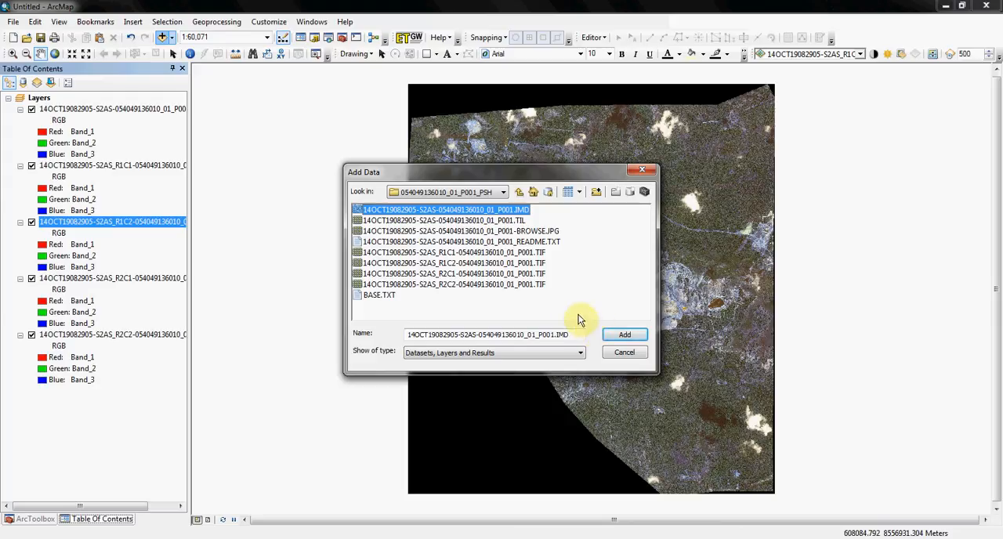
pyautogui.click(628, 335)
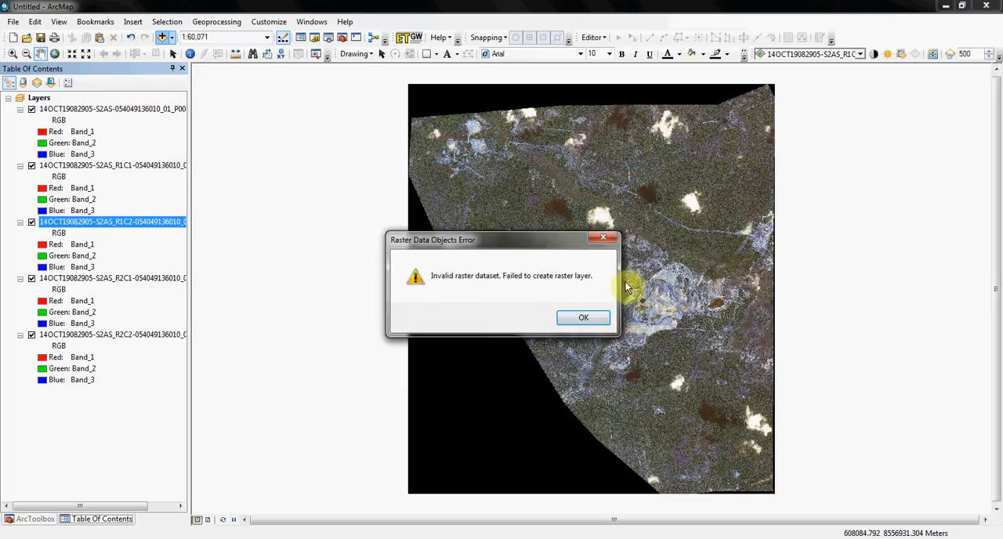
pyautogui.click(583, 318)
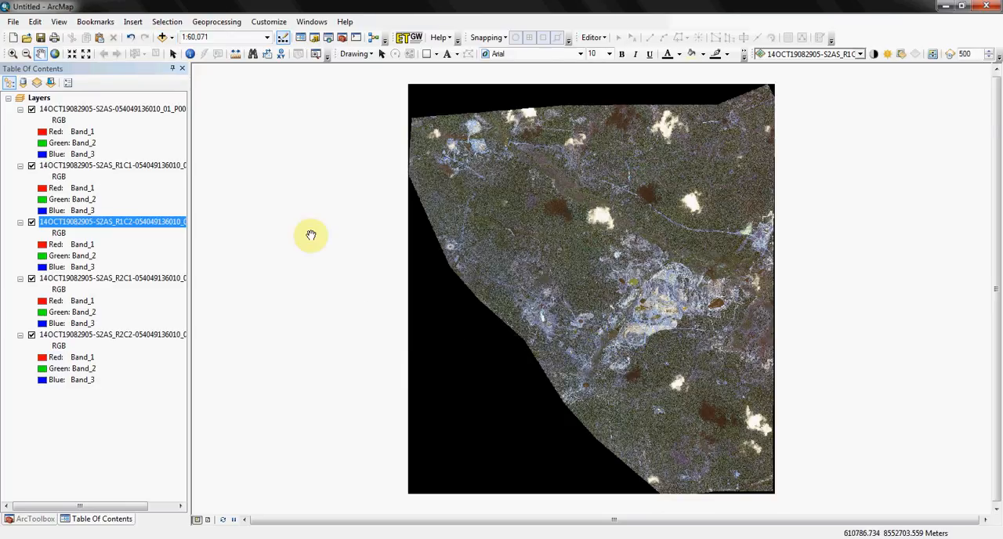